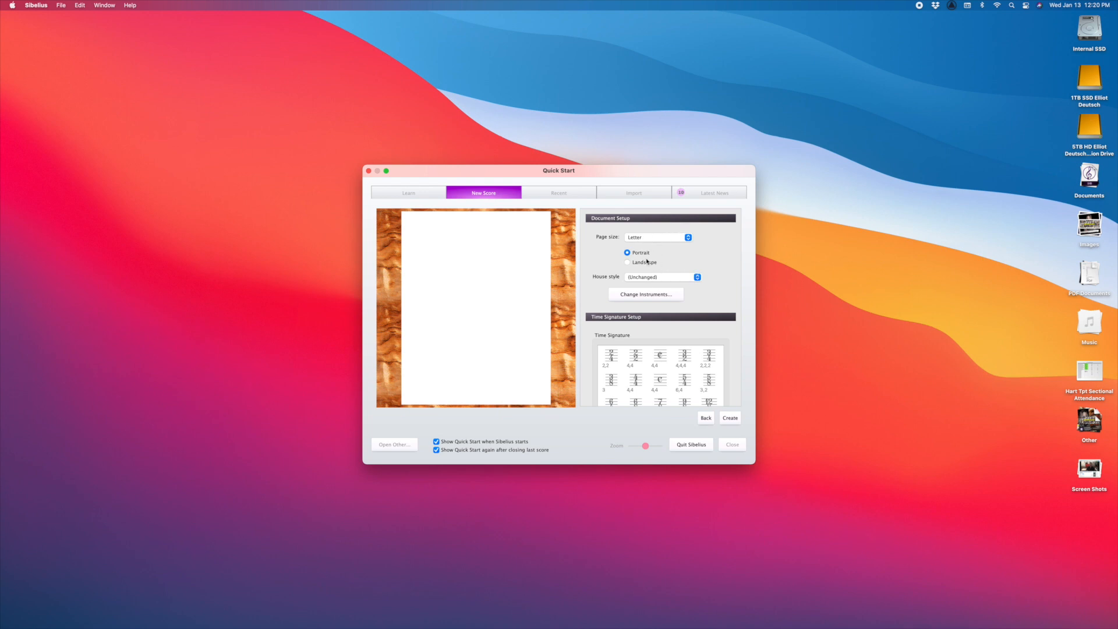
Set the new score's house style to Jazz Inkpen2.
click(661, 277)
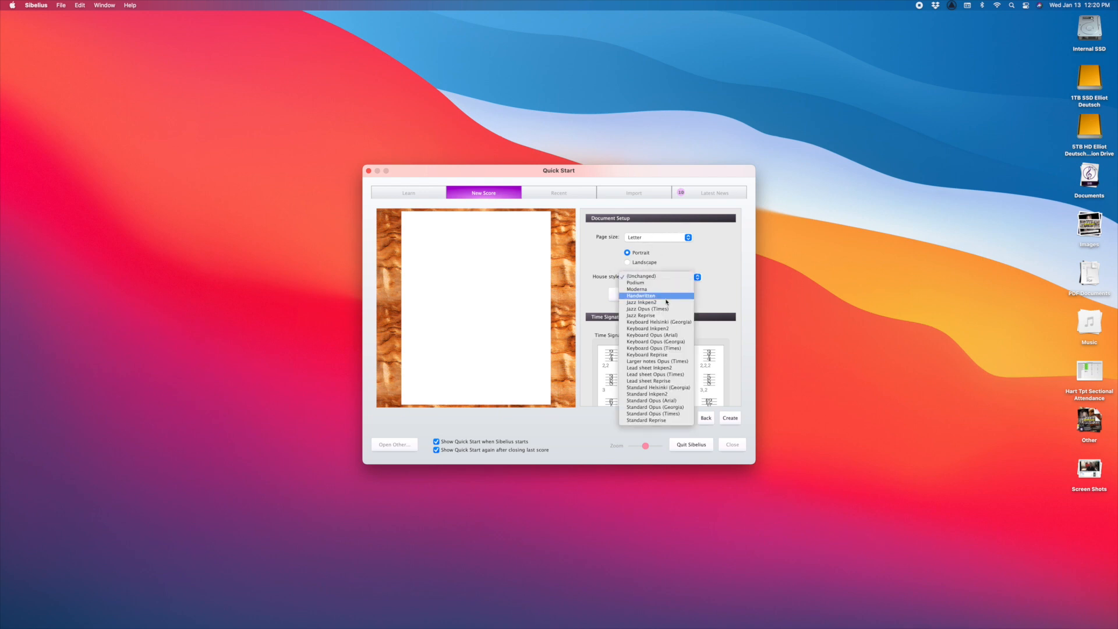
click(666, 305)
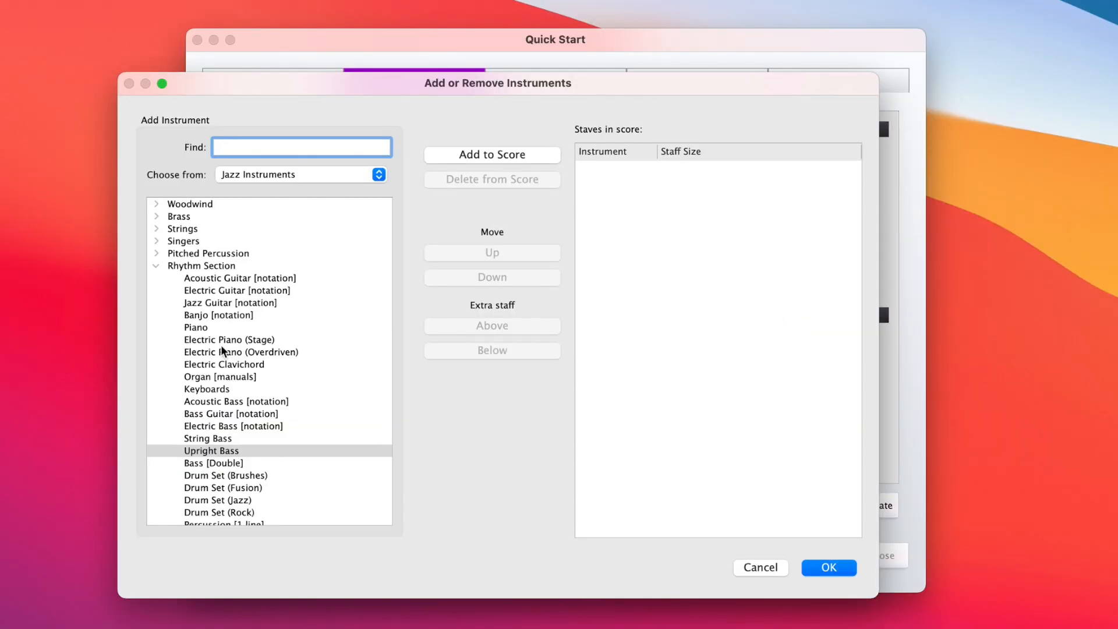
Add a Flute and an Alto Saxophone from the woodwind instruments to the score.
click(156, 216)
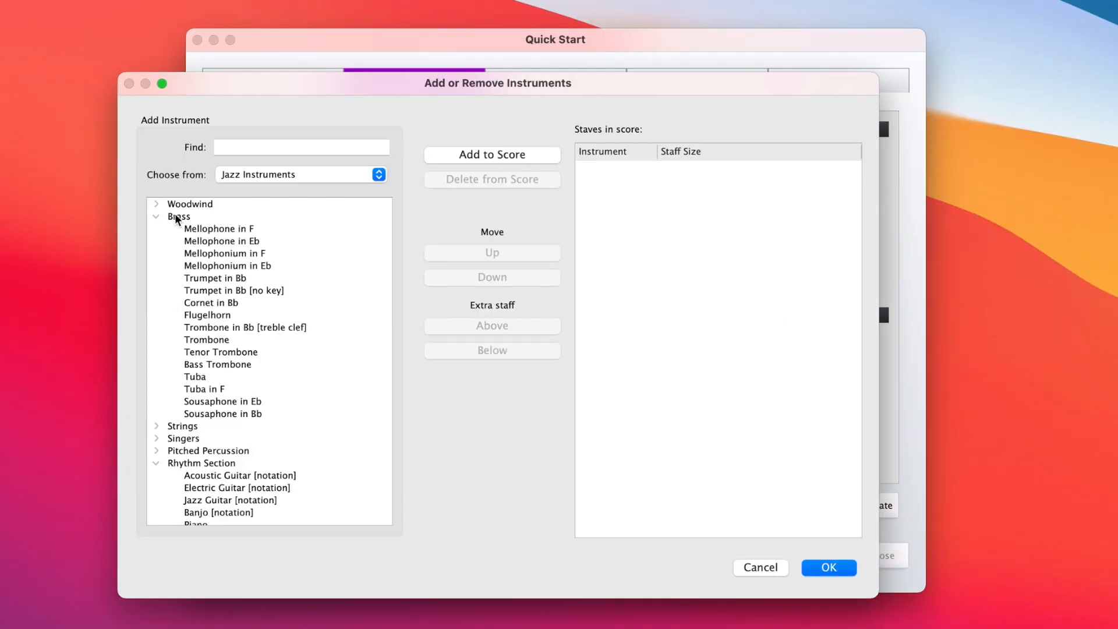
click(156, 203)
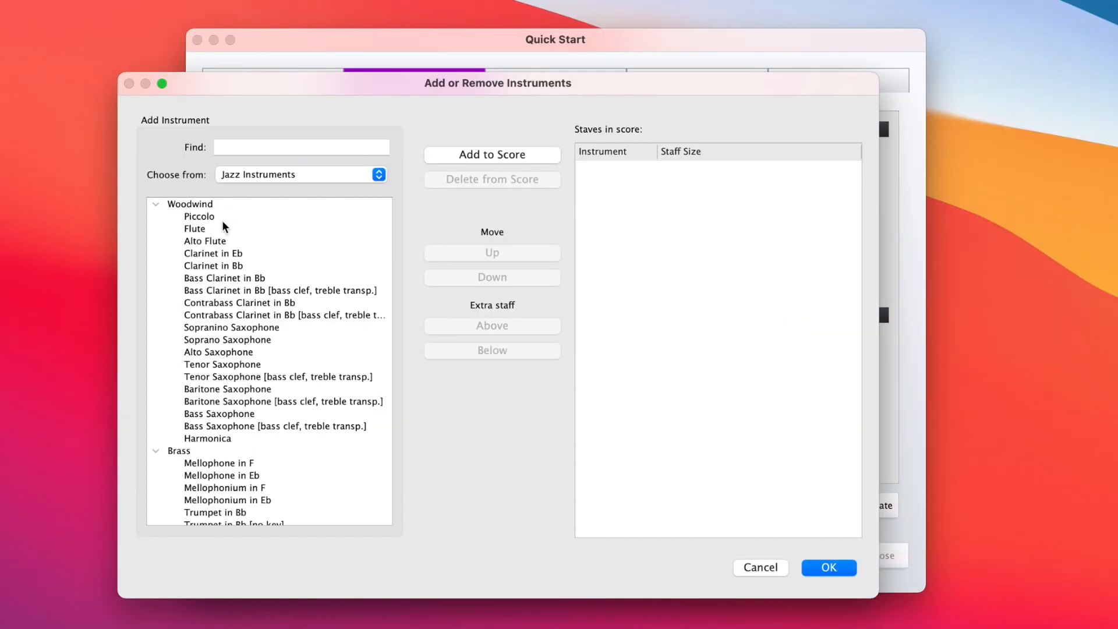
click(205, 229)
click(455, 157)
click(253, 352)
click(469, 156)
Add a Trumpet in Bb and a Trombone from the brass instruments and accept the instrument list.
scroll(279, 357, down, 5)
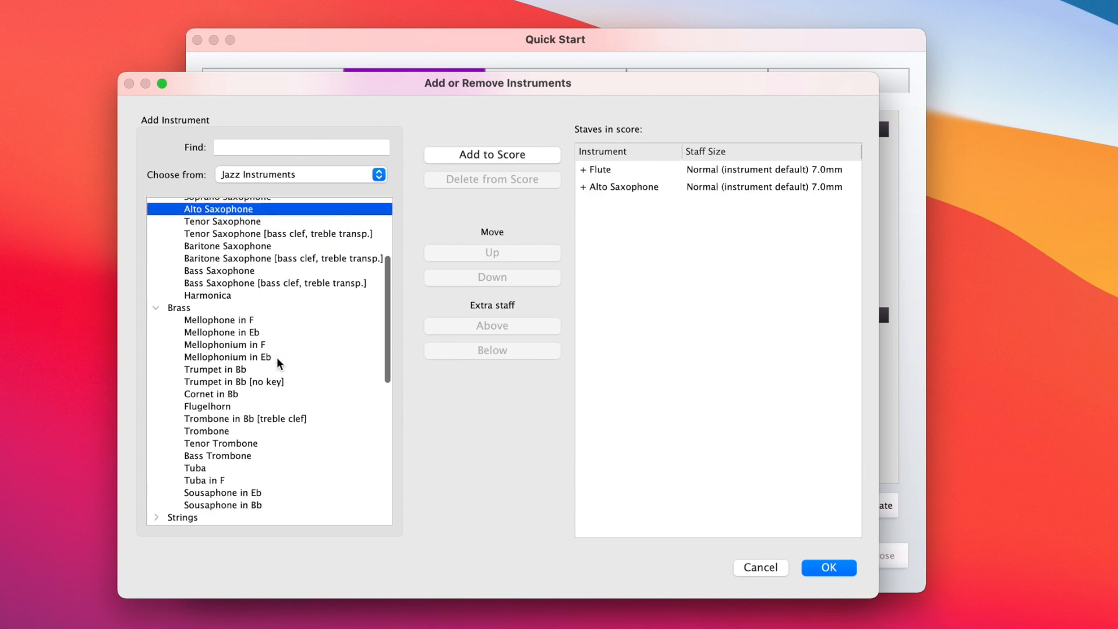
click(229, 365)
click(483, 156)
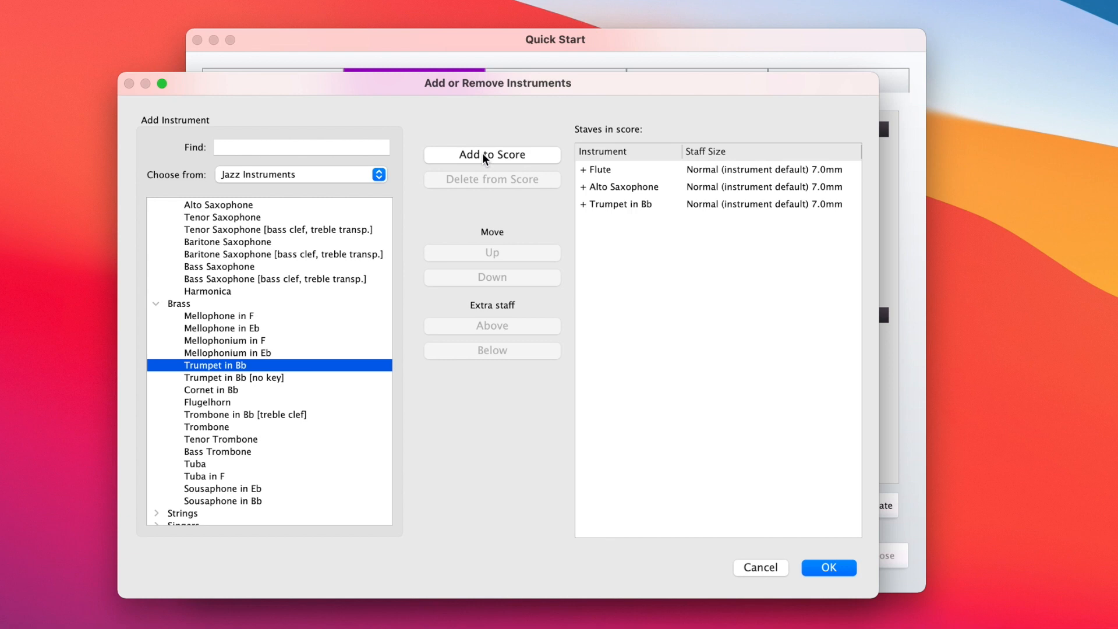
click(210, 427)
click(498, 158)
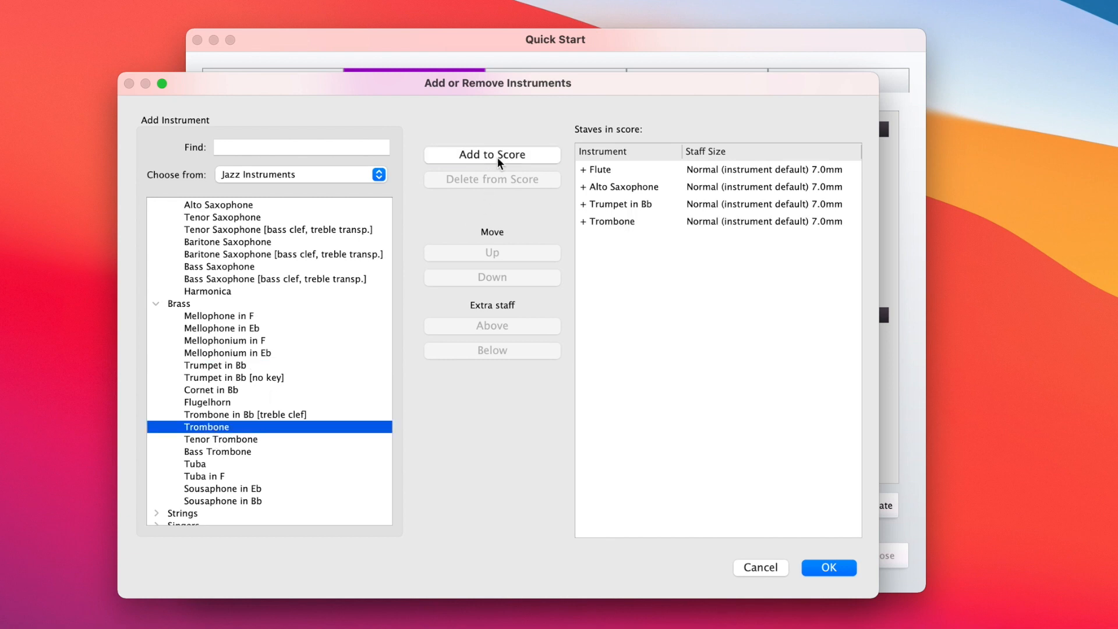
click(829, 568)
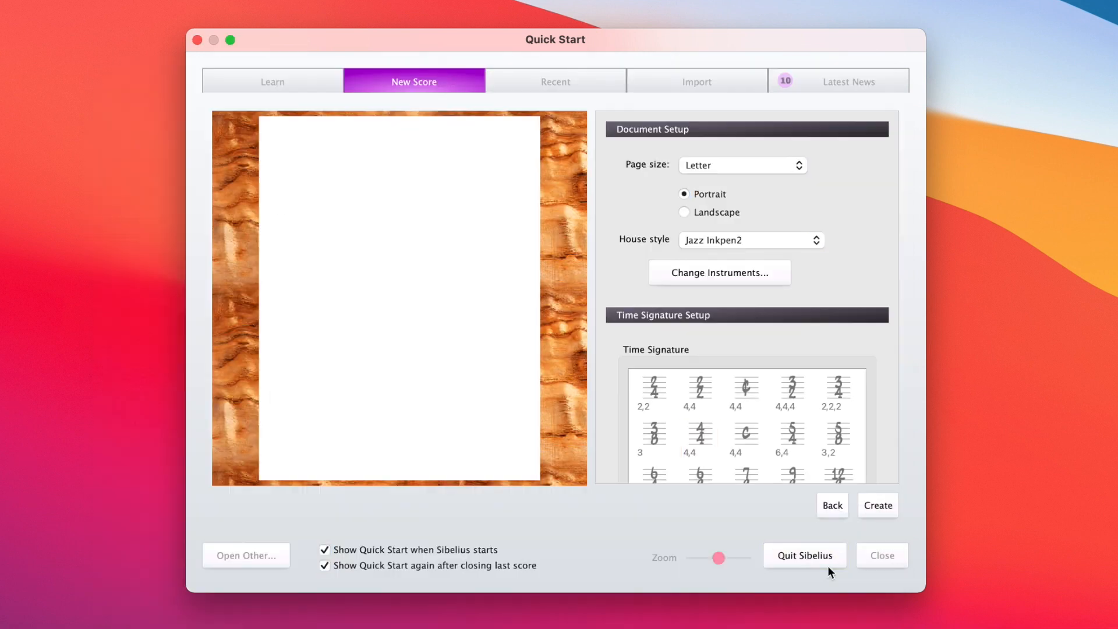
Set the tempo text to Medium Swing and enable a metronome mark of quarter note = 140.
scroll(881, 354, down, 8)
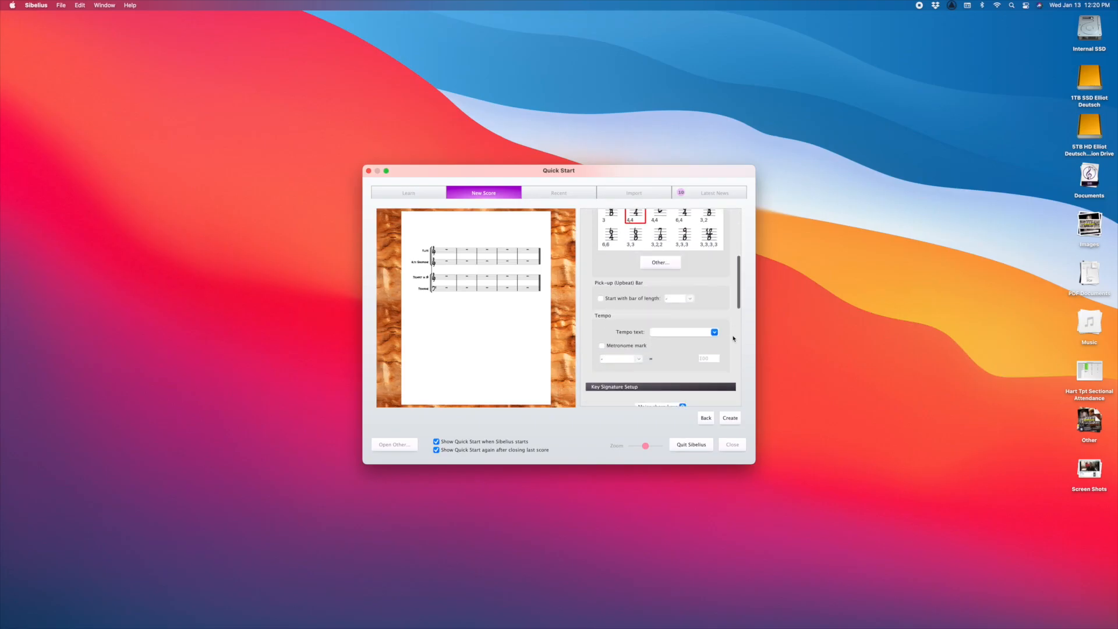
scroll(733, 338, down, 5)
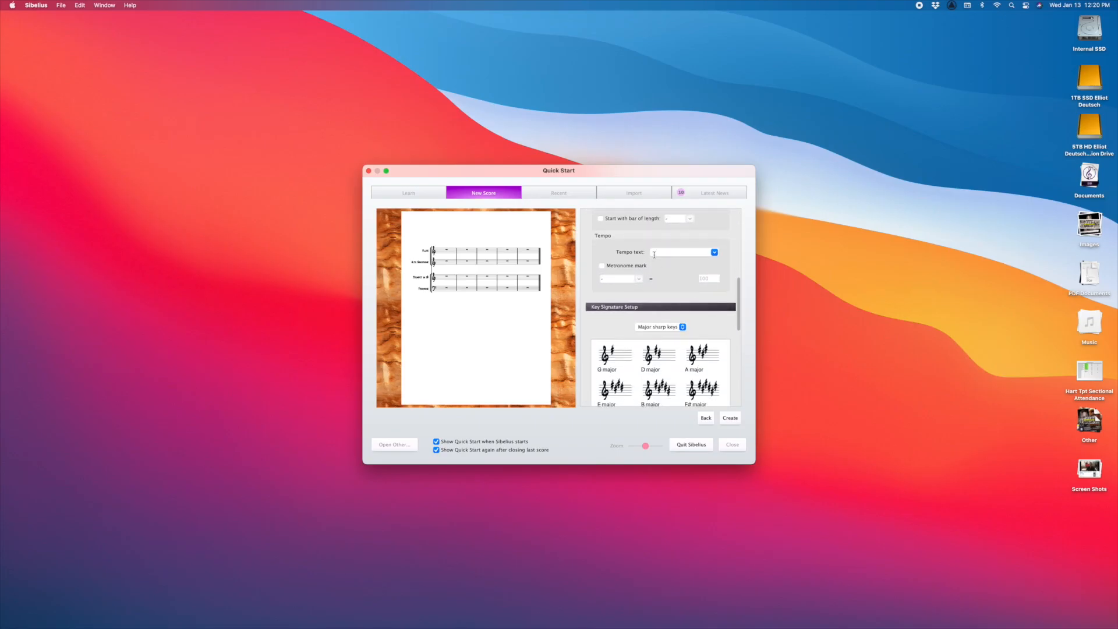
click(653, 253)
text(Medium Swing)
scroll(556, 313, up, 1)
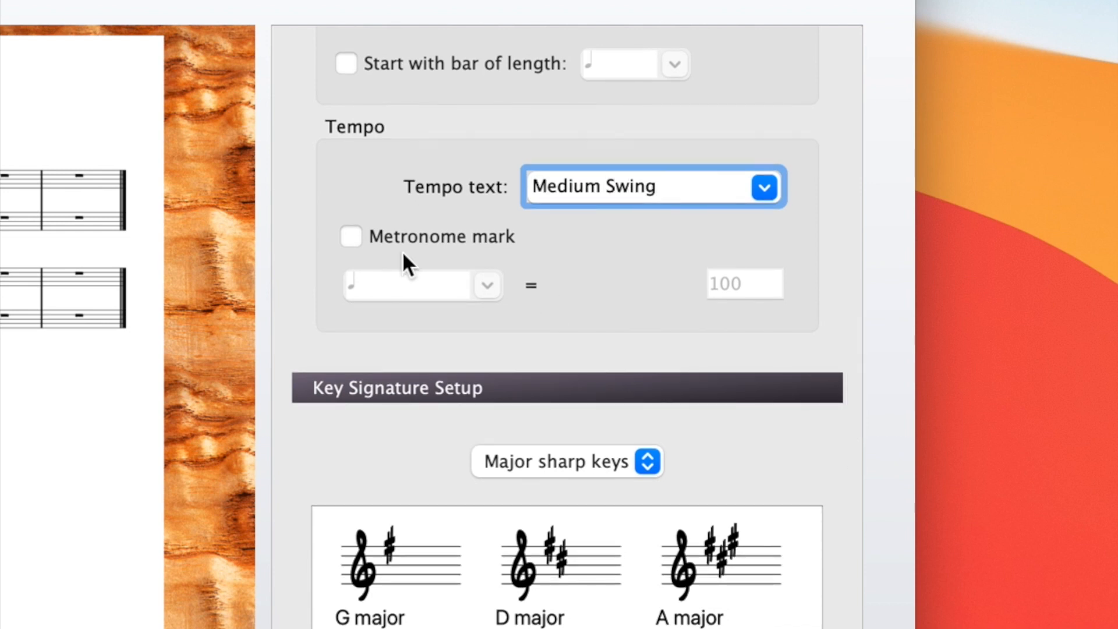
click(352, 235)
click(743, 285)
key(BackSpace)
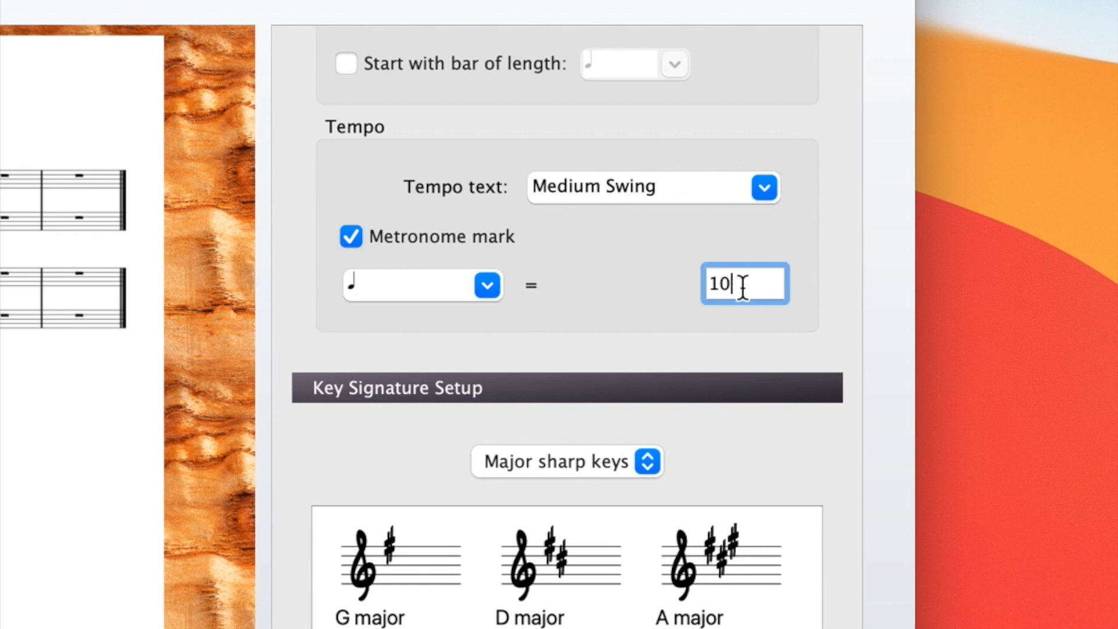
key(BackSpace)
text(40)
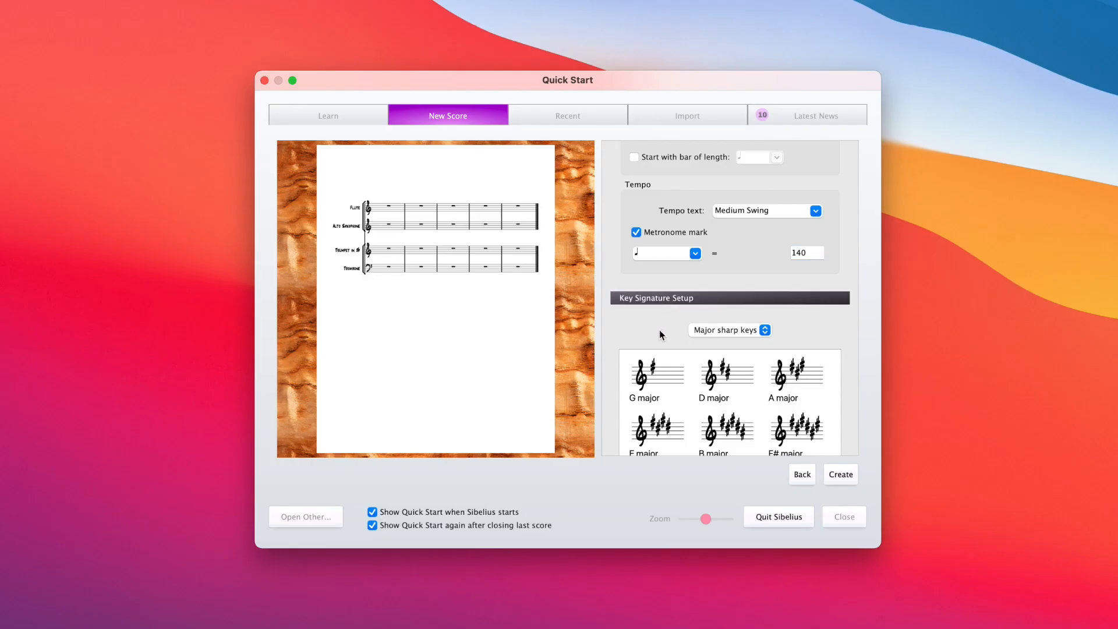
Choose C major from the No key signature group as the score's key.
click(530, 460)
click(715, 317)
click(650, 372)
Title the score Jazzytown Express and enter the composer's full name.
scroll(635, 331, down, 3)
scroll(632, 326, down, 2)
click(643, 344)
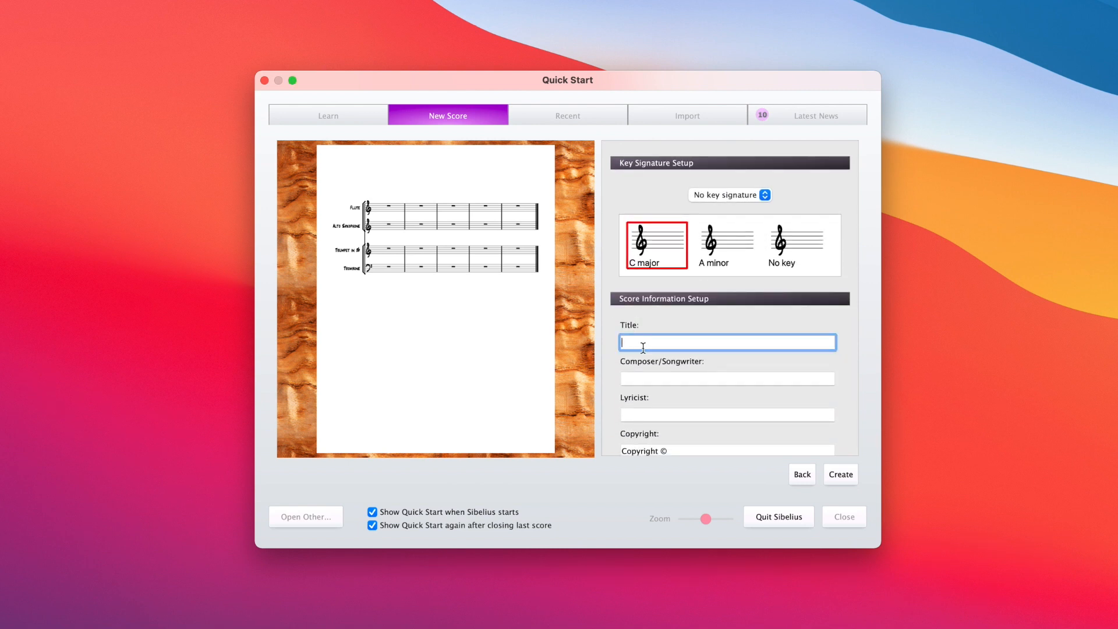
text(Jazzytown Express)
key(Tab)
text(Elliot Deutsch)
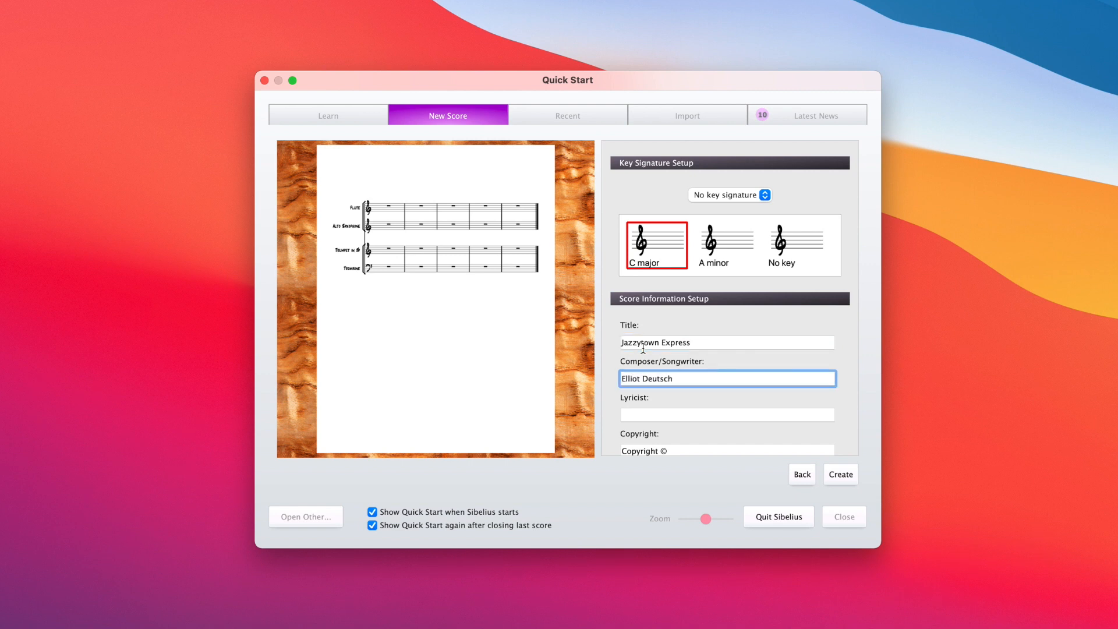
Complete the copyright line with the year 2021 and create the score.
scroll(673, 405, down, 5)
click(682, 330)
text(202)
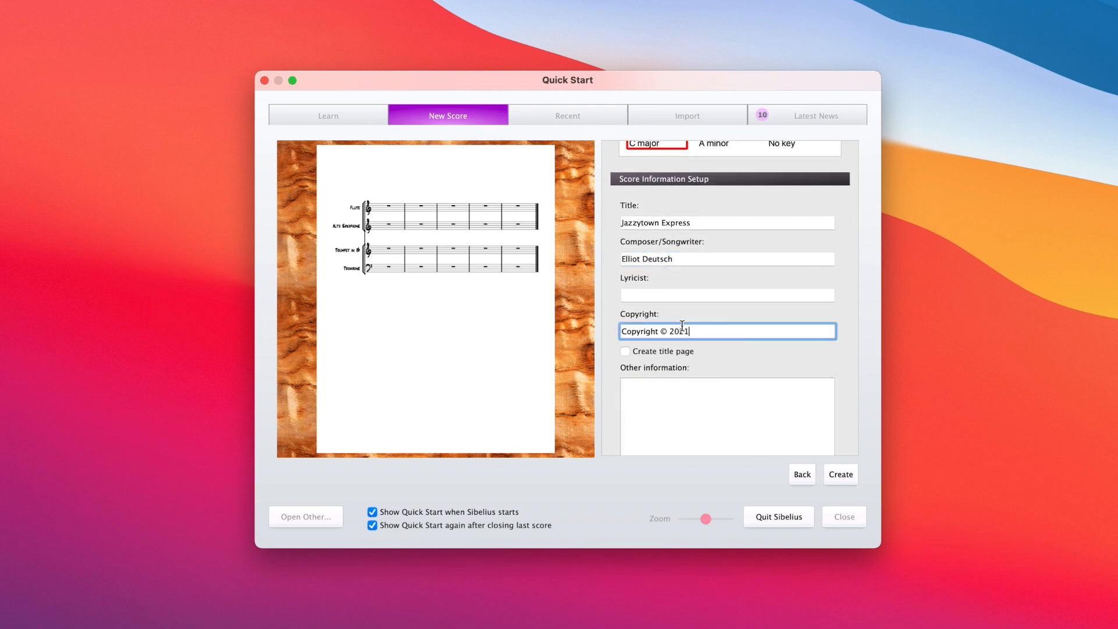
text(1)
scroll(844, 410, down, 3)
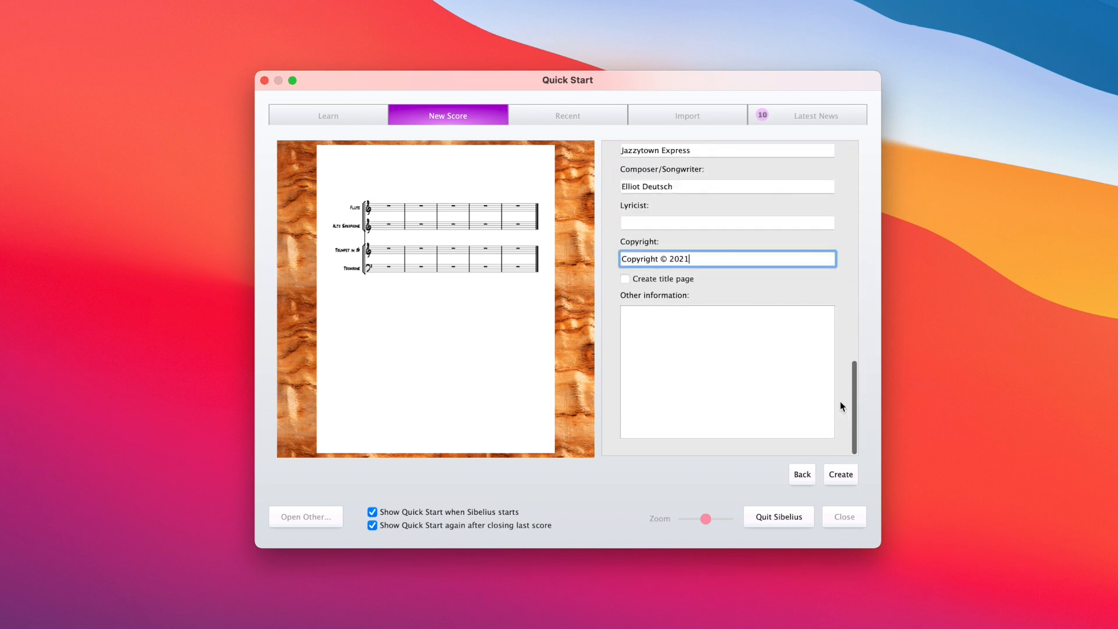
click(840, 475)
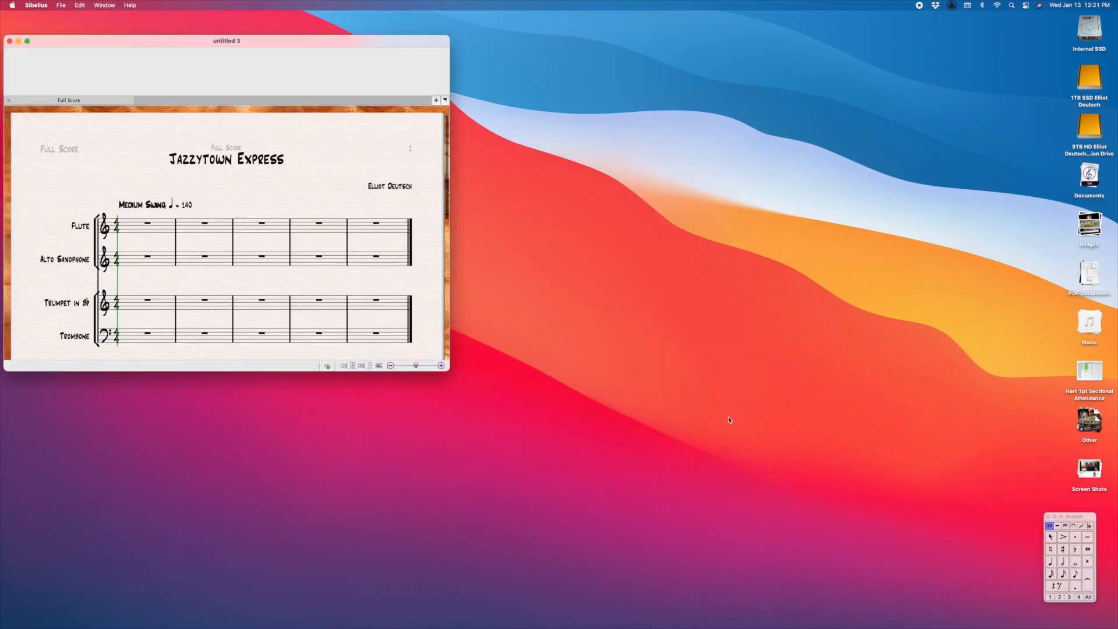
Enlarge the new score's window to fill the screen.
drag(119, 35, 117, 7)
double_click(445, 346)
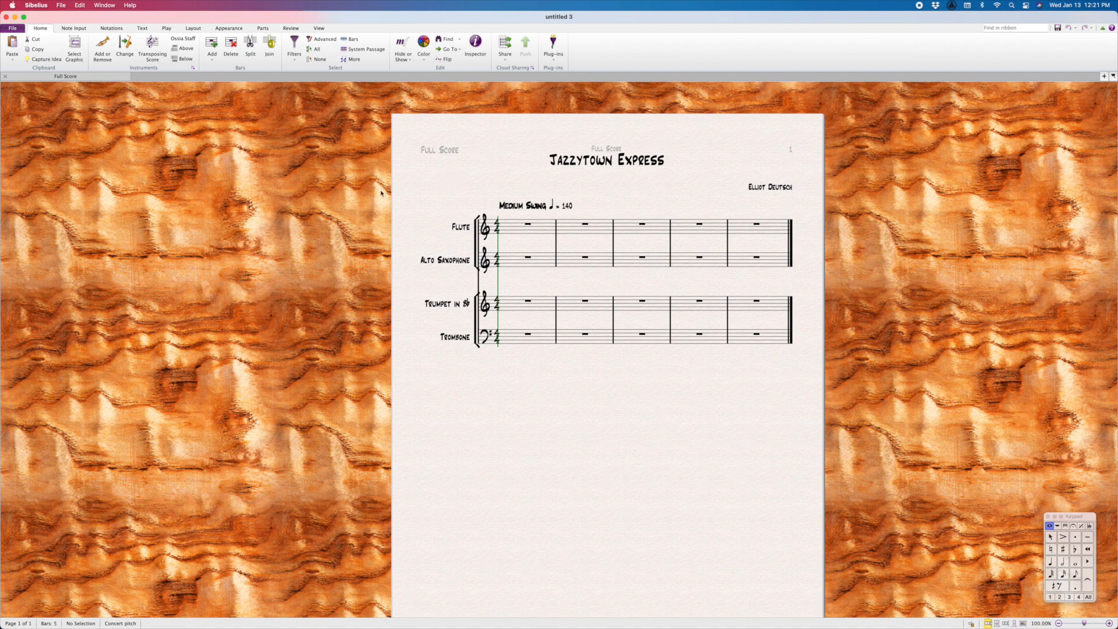
Turn on automatic system breaks every 4 bars for the full score.
click(192, 28)
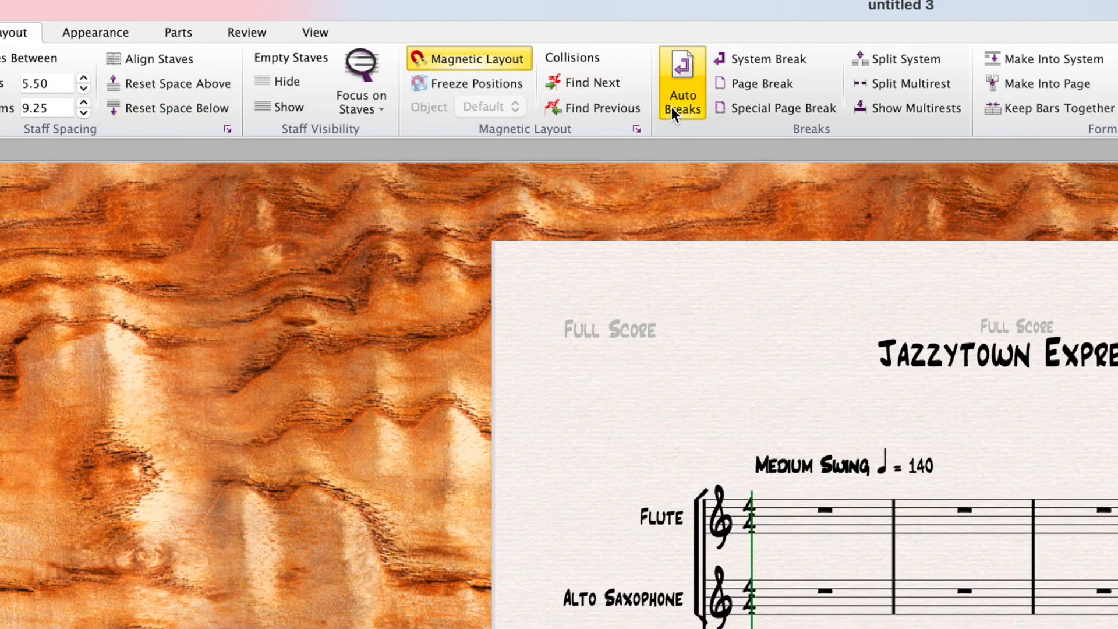
click(672, 107)
click(203, 130)
click(222, 153)
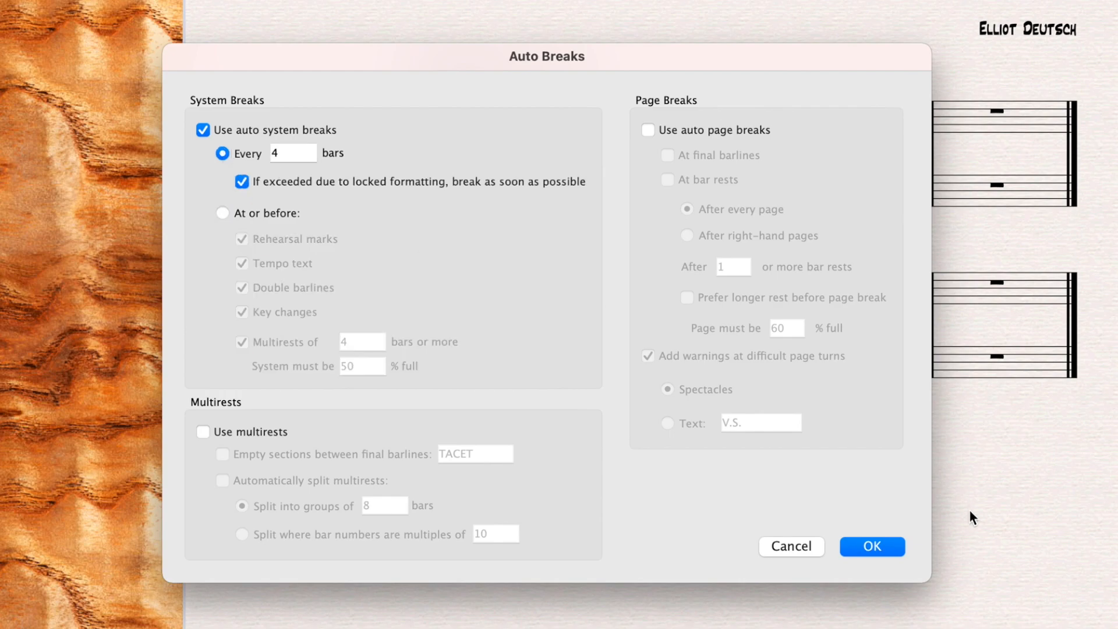
click(856, 545)
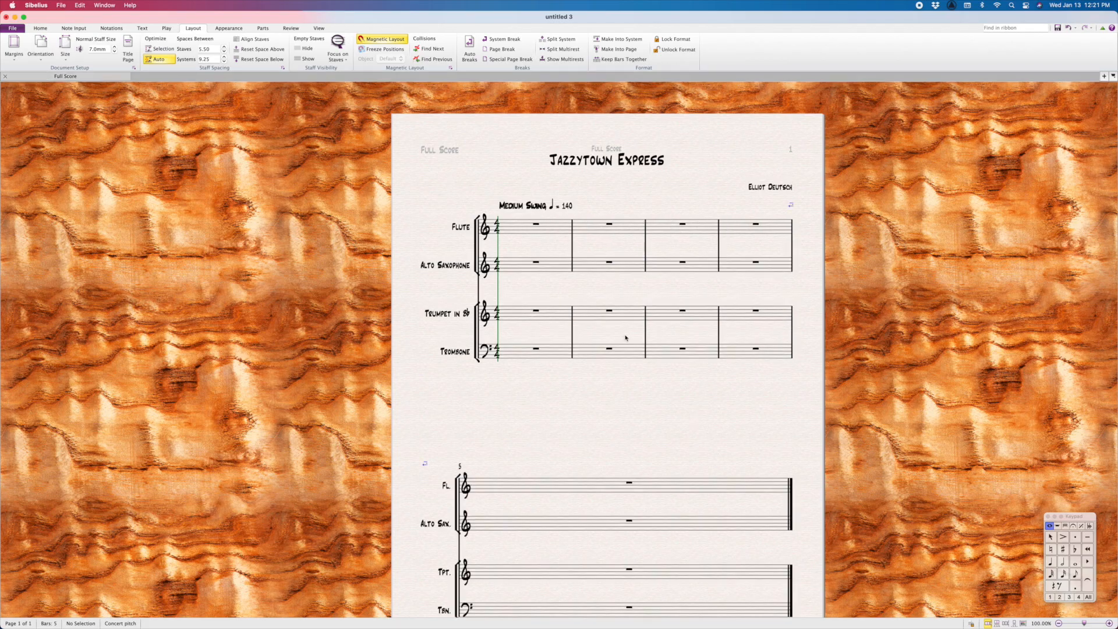
Append 21 empty bars to the end of the score.
key(ctrl+b)
key(ctrl+b)
key(ctrl+b)
key(ctrl+b)
key(ctrl+b)
key(ctrl+b)
key(ctrl+b)
key(ctrl+b)
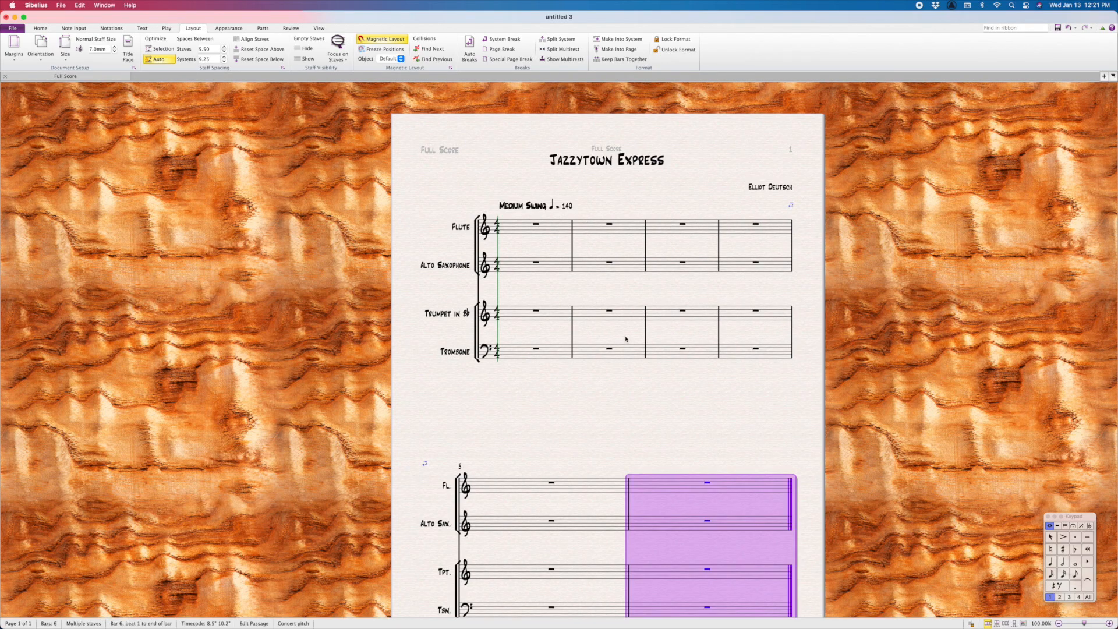
key(ctrl+b)
key(ctrl+b)
key(ctrl+b)
key(ctrl+b)
key(ctrl+b)
key(ctrl+b)
key(ctrl+b)
key(ctrl+b)
key(ctrl+b)
key(ctrl+b)
key(ctrl+b)
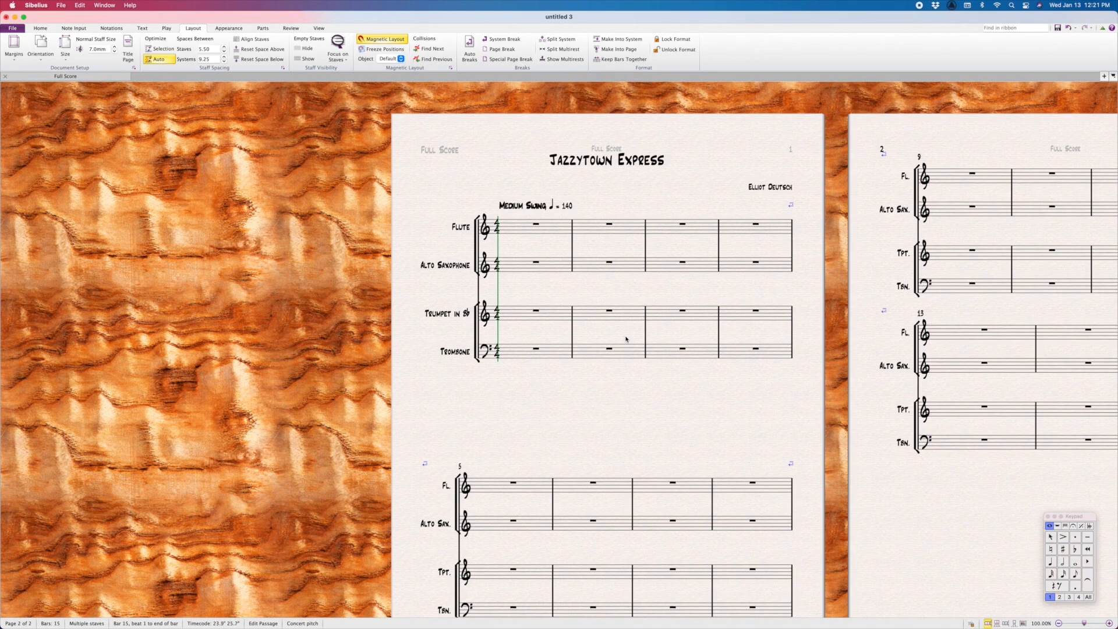
key(ctrl+b)
key(ctrl+b)
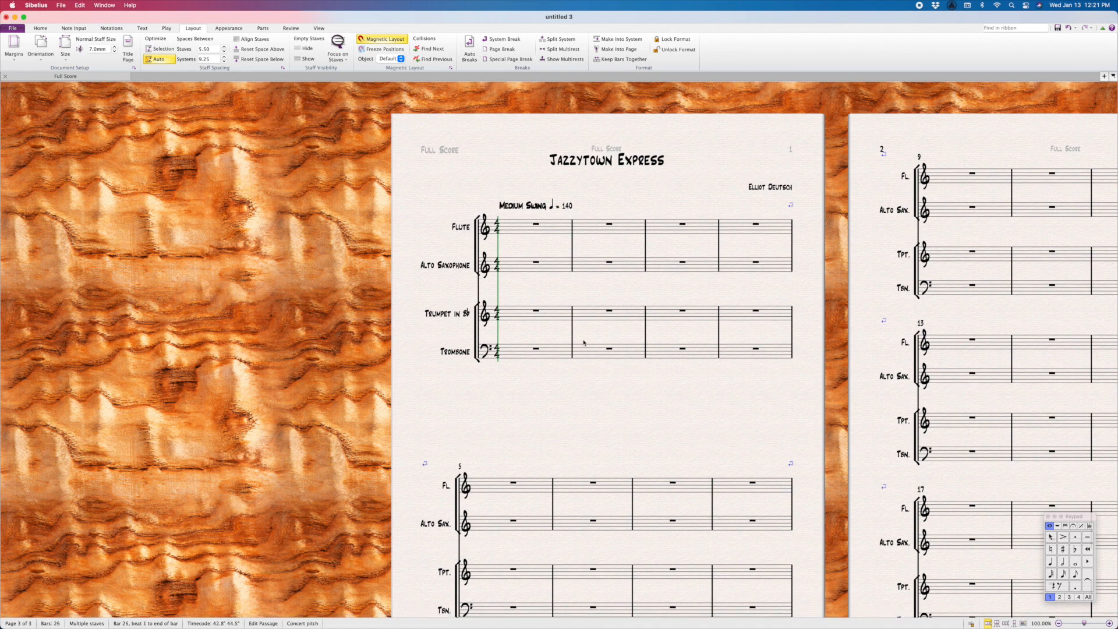
Write the flute melody in bars 1 to 8, with staccato quarter notes and tied whole notes in bars 7 and 8.
drag(505, 389, 410, 369)
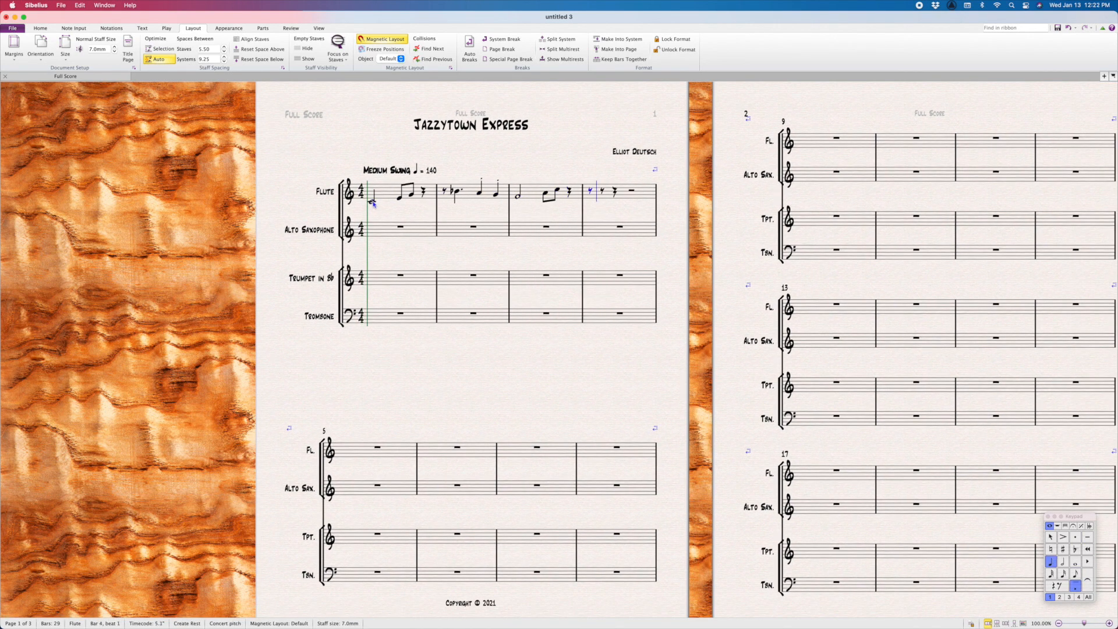
key(a)
key(g)
key(6)
key(d)
key(d)
Add the chord symbols C6/9, C#dim7, Dm7, Ebdim7, Em7, A7b9 and Dm7 above the flute staff from bar 1.
click(364, 197)
key(super+k)
text(C6/9 C#dim7 Dm7 Ebdim7 Em7 A7b9 DM7)
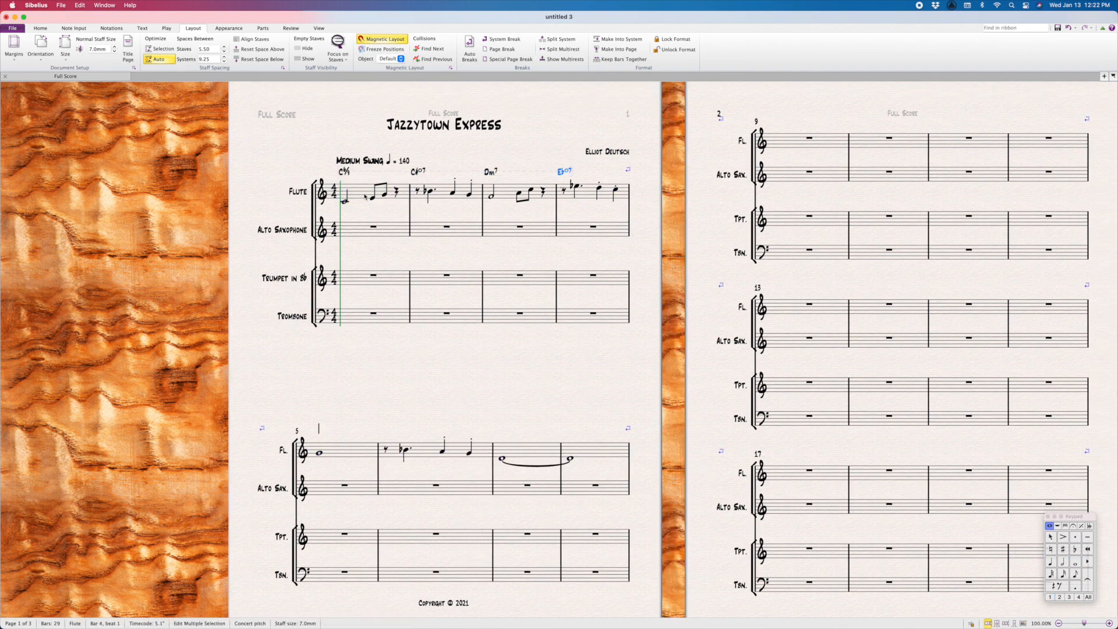
Add a double barline after bar 6 and repeat barlines at the start of bar 1 and the end of bar 8.
right_click(437, 349)
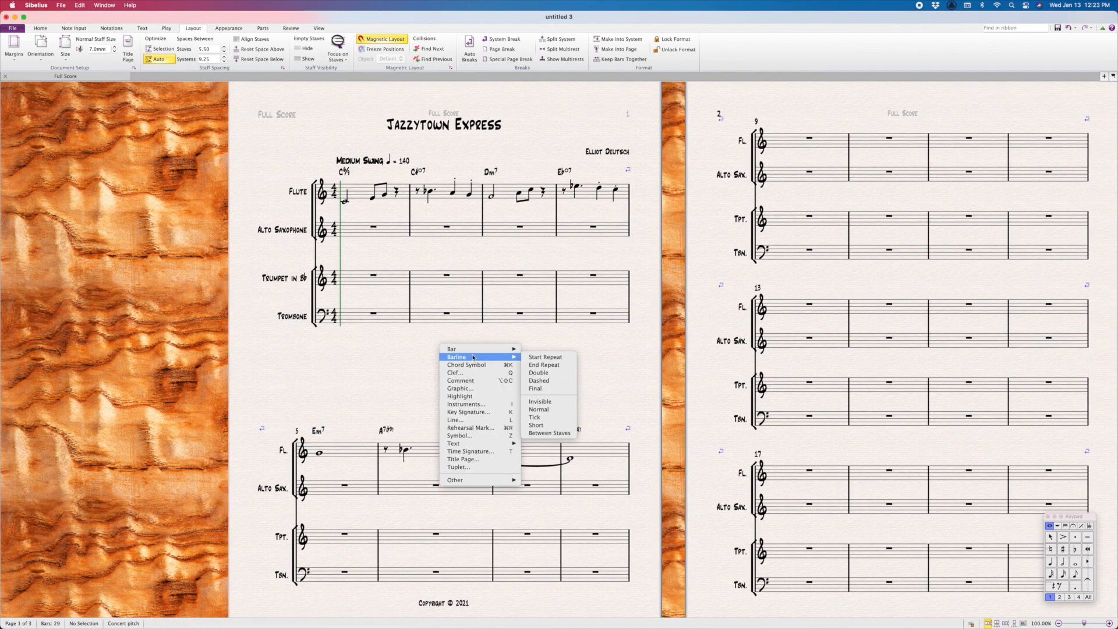
click(553, 372)
right_click(524, 377)
click(635, 396)
click(538, 406)
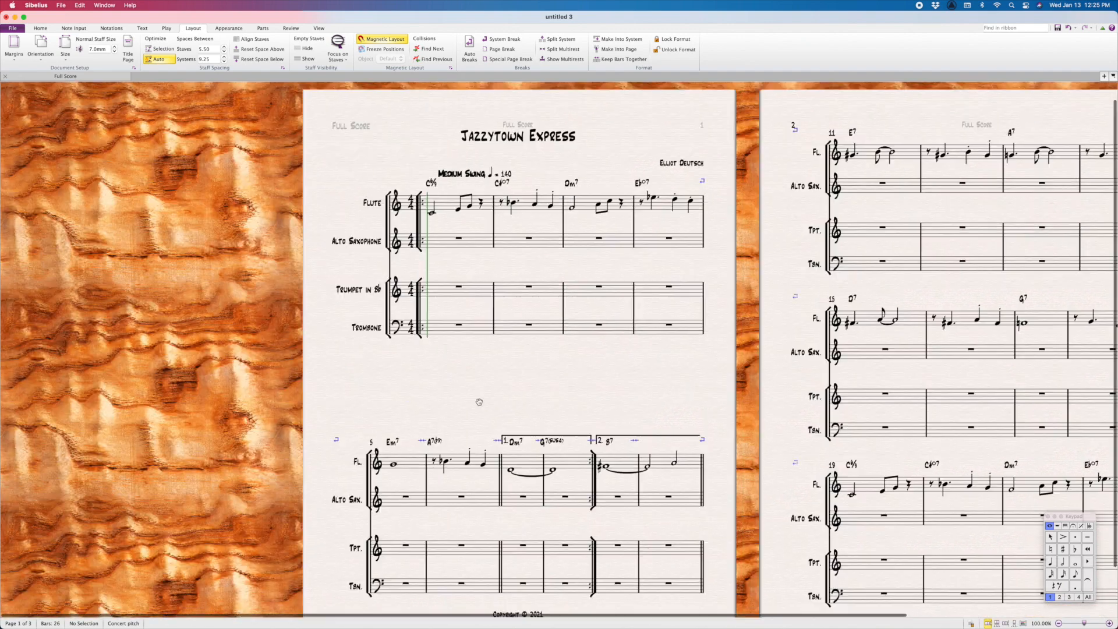
Open the individual flute part from bar 1 of the flute staff.
click(390, 204)
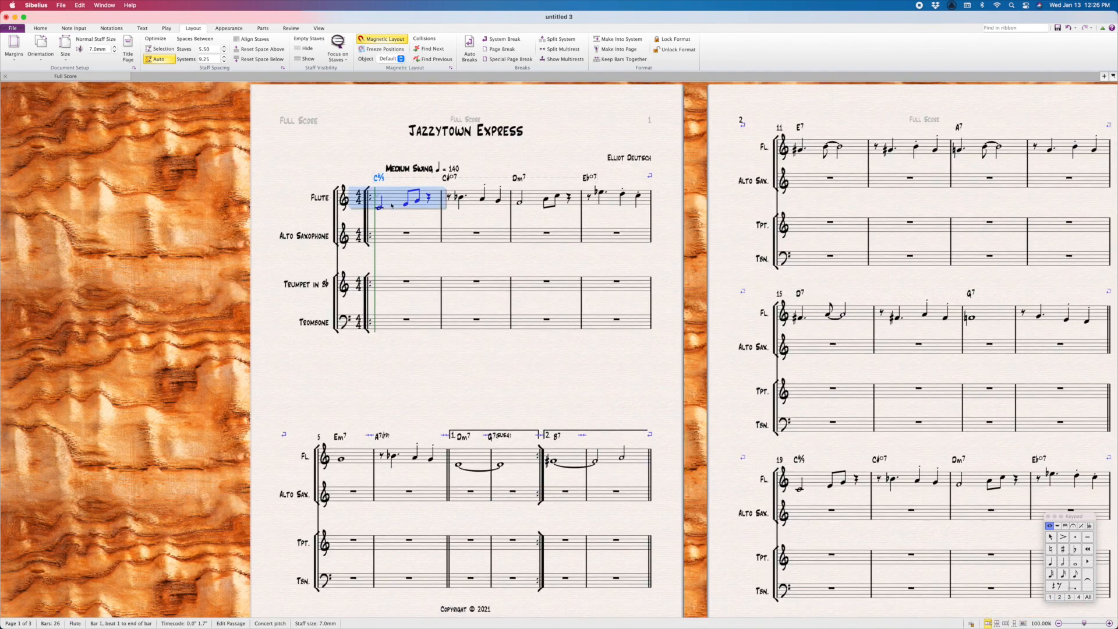
key(w)
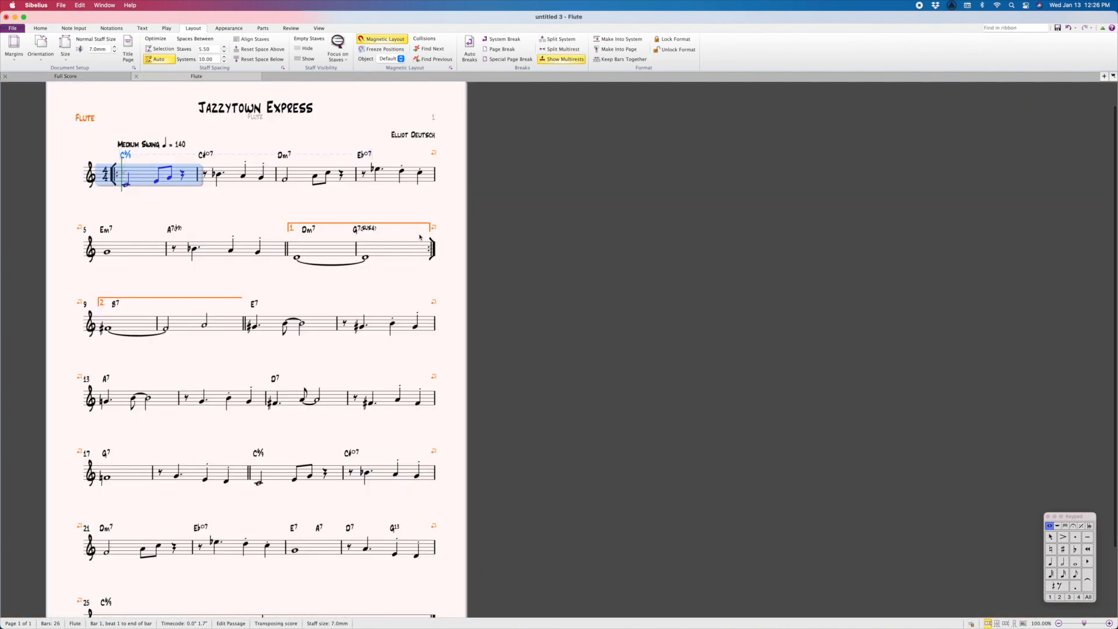
Insert a system break at the double barline ending bar 10 in the flute part.
drag(554, 344, 711, 356)
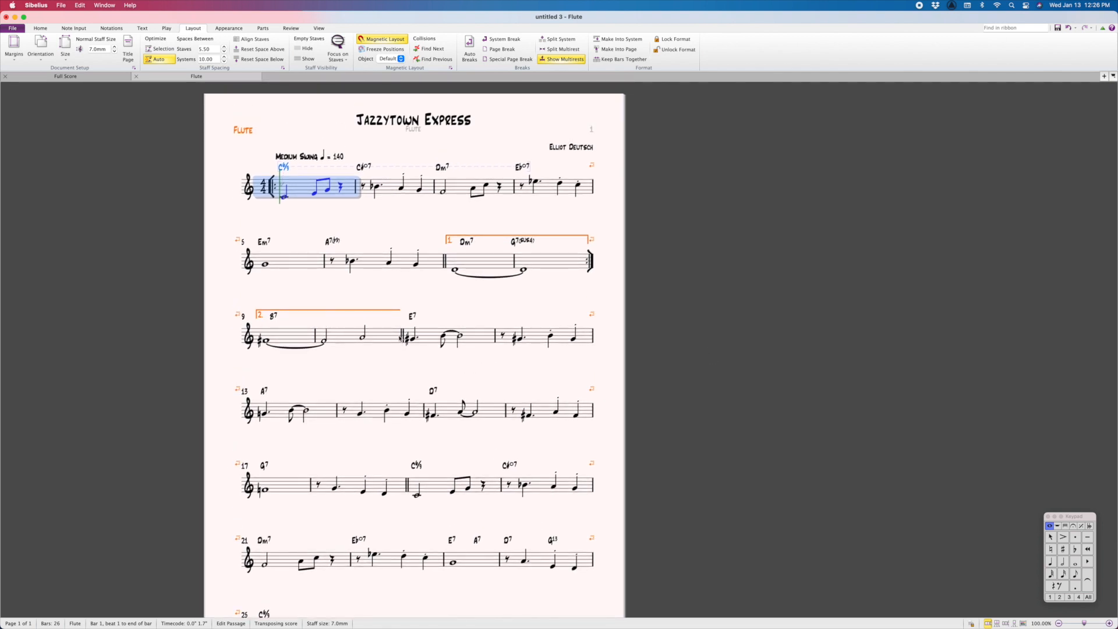
click(404, 337)
key(Return)
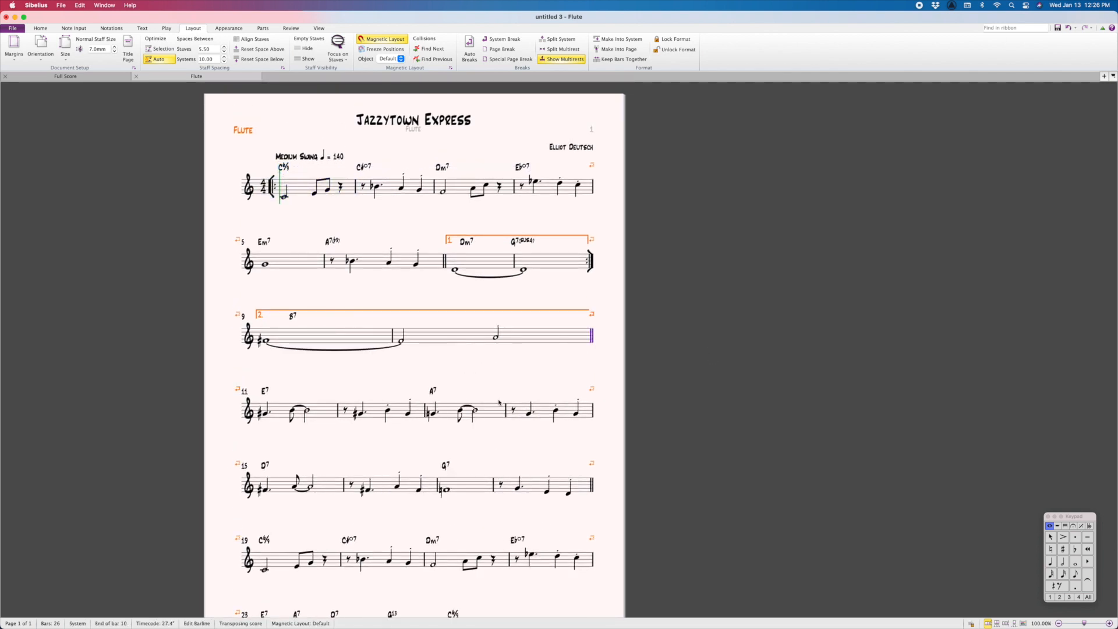
Shorten the flute part's third system, bars 9 and 10, so its closing double barline sits near the page's middle.
drag(759, 484, 751, 451)
key(super+minus)
key(Escape)
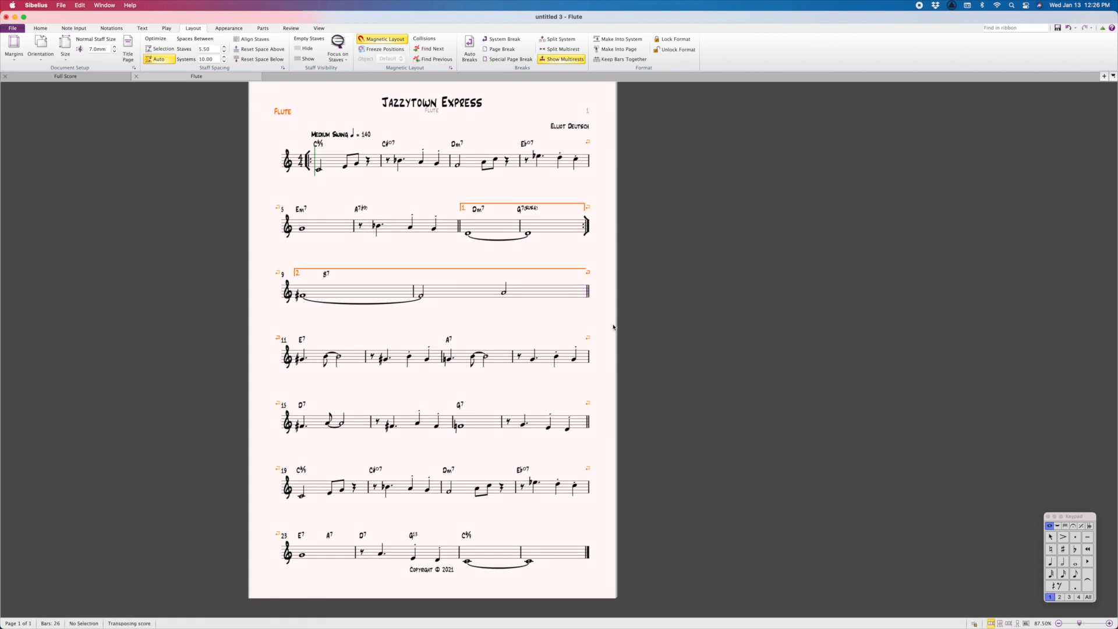
drag(593, 292, 432, 291)
click(474, 209)
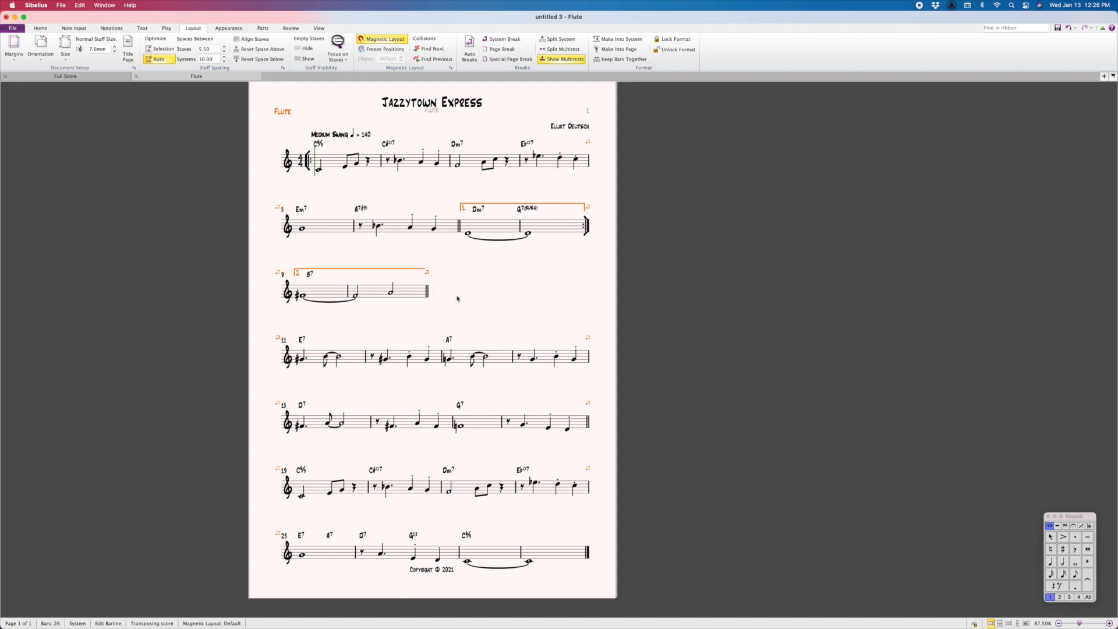
Shift the Dm7 symbol in bar 7 and the B7 symbol in bar 9 slightly left in the full score.
drag(472, 210, 471, 210)
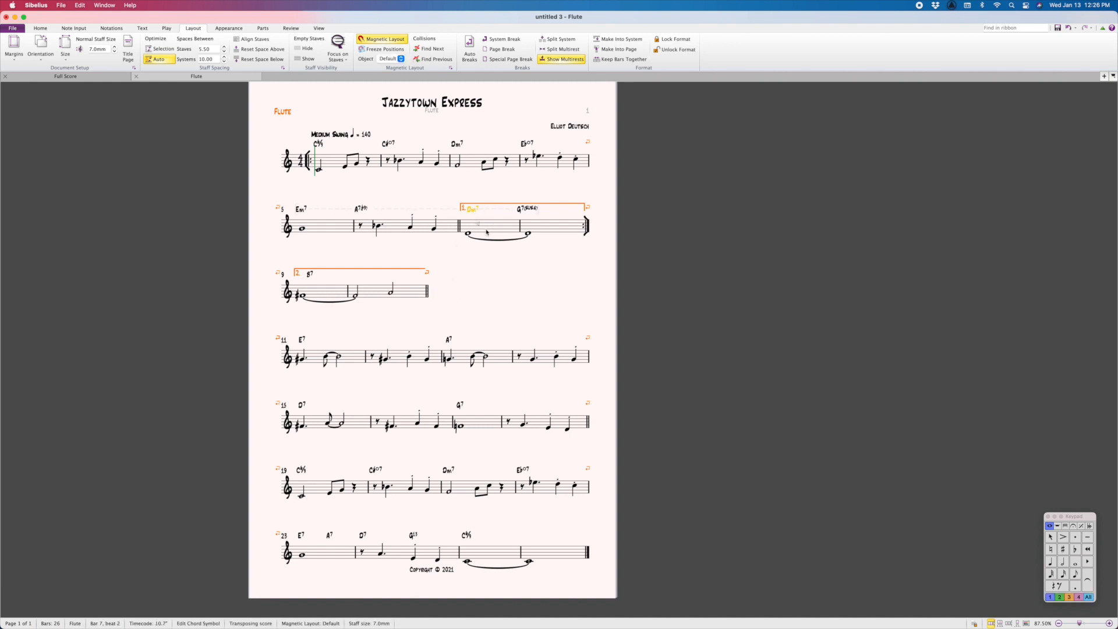
click(486, 230)
key(w)
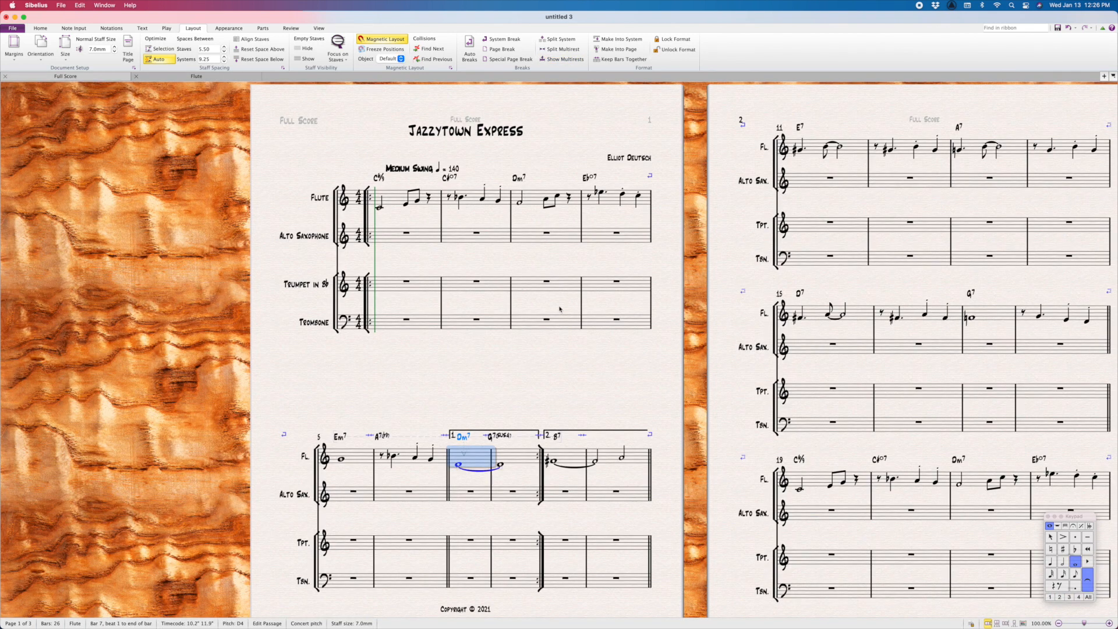
click(457, 436)
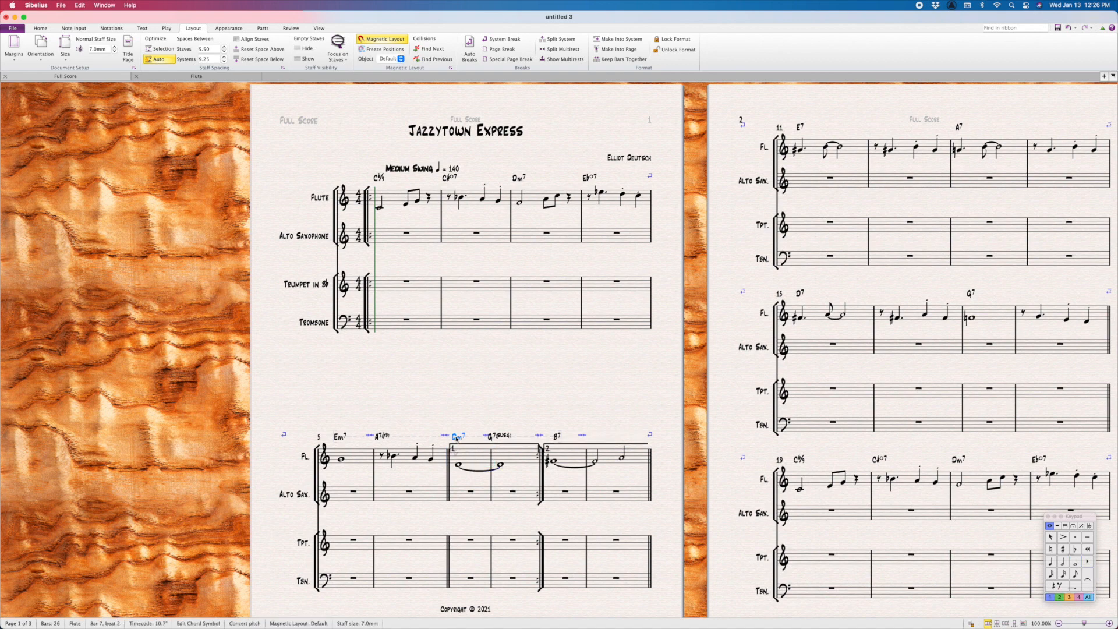
drag(558, 437, 551, 437)
key(w)
Position the Dm7 and B7 chord symbols inside the first- and second-ending brackets of the flute part.
drag(475, 221, 473, 212)
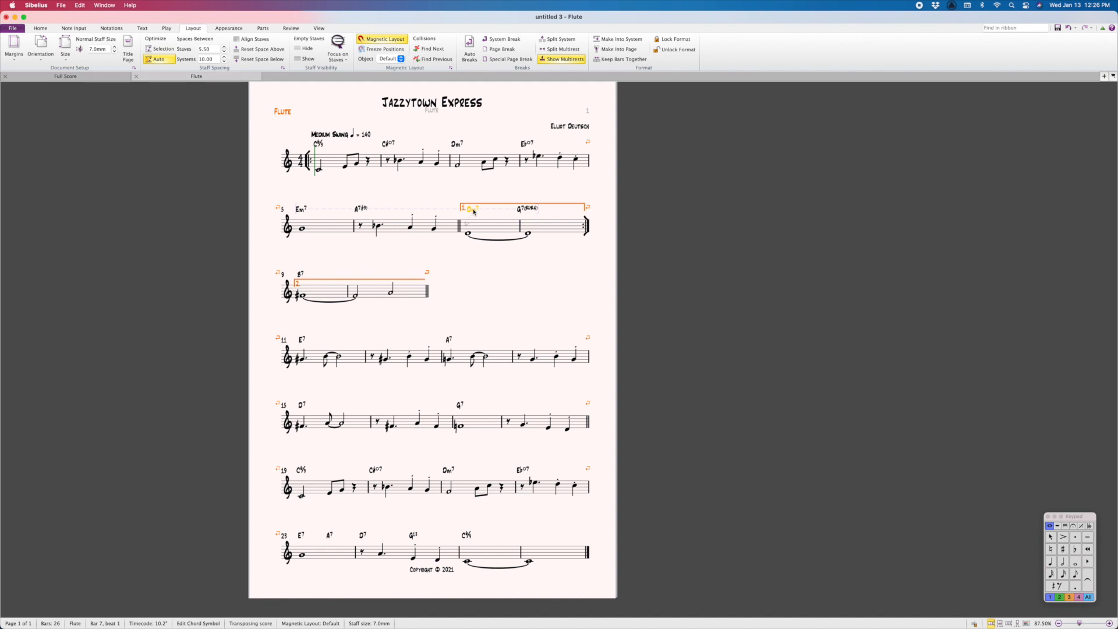
drag(302, 282, 305, 272)
key(Escape)
Set the flute part's page size to Letter and its staff size to 8 mm in the document setup.
key(super+d)
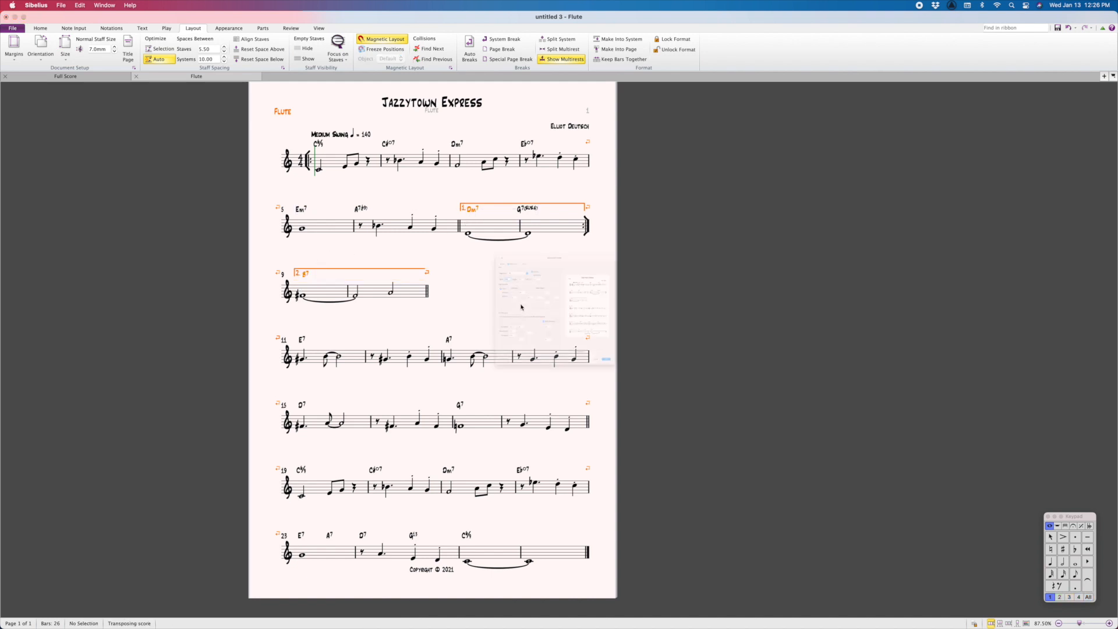
click(436, 187)
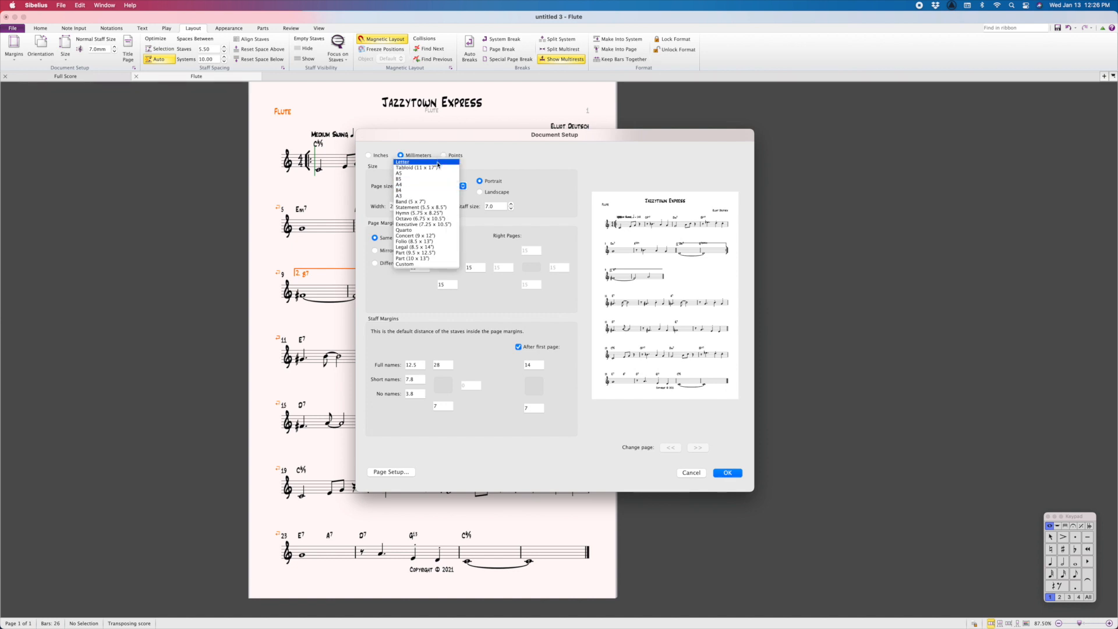
click(438, 163)
click(490, 207)
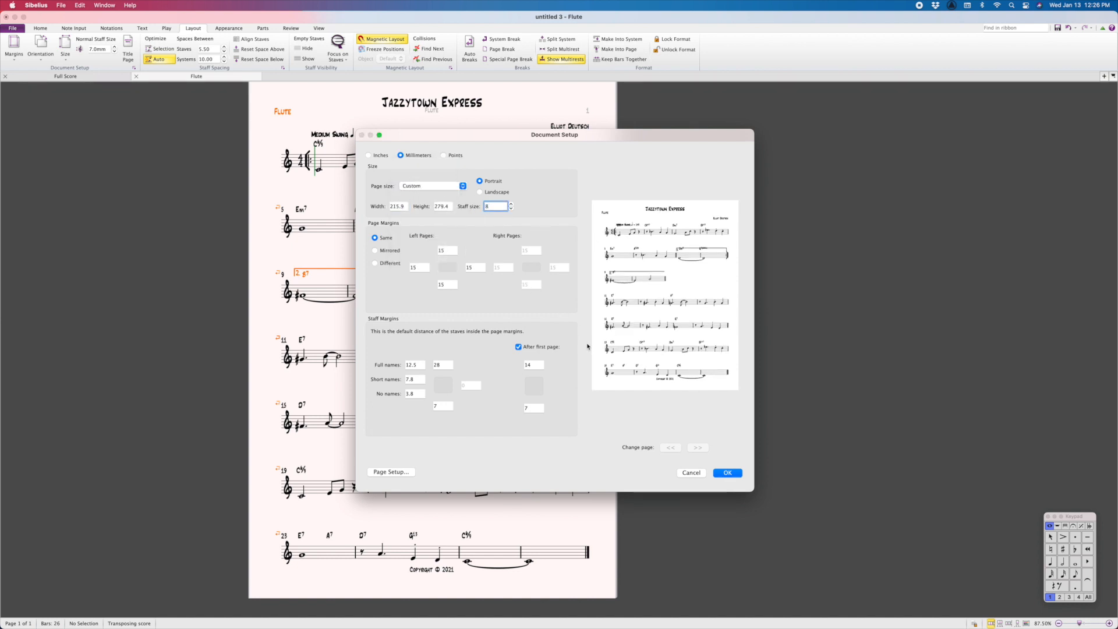
key(Return)
Set the chord symbol engraving rules to chord text only, Cma / Cmi triads and Cma7 major sevenths.
drag(516, 349, 653, 413)
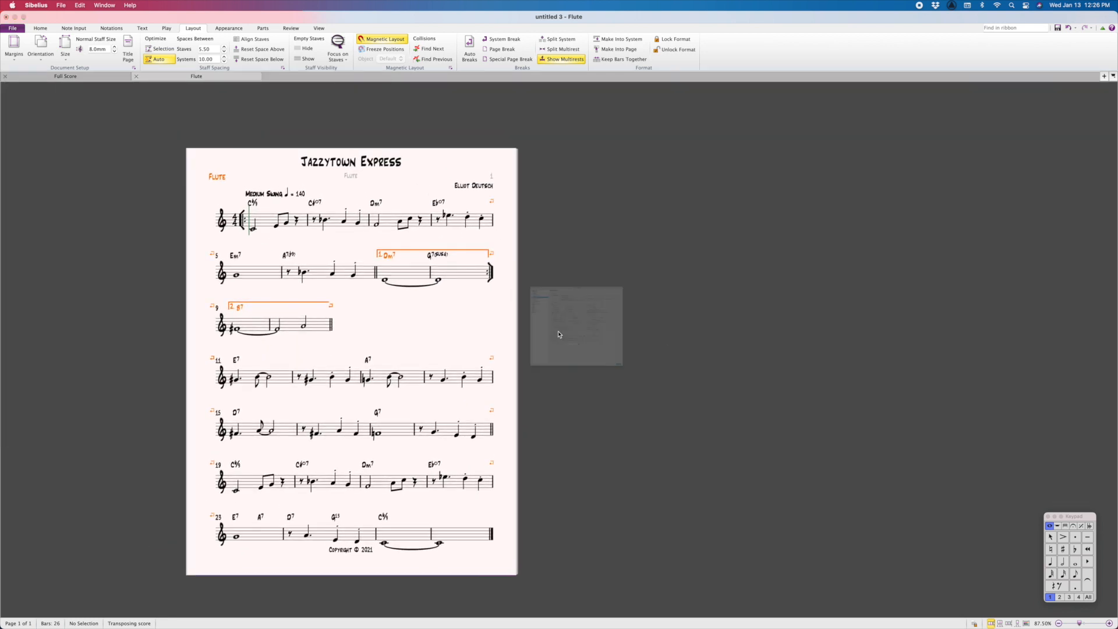
key(super+shift+e)
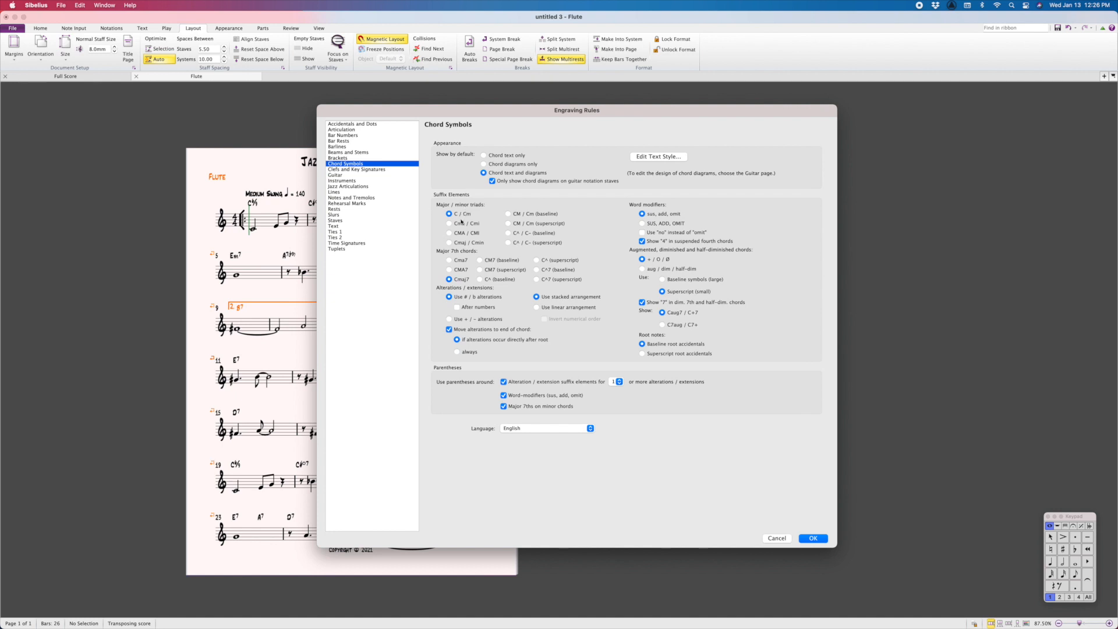
click(449, 223)
click(483, 155)
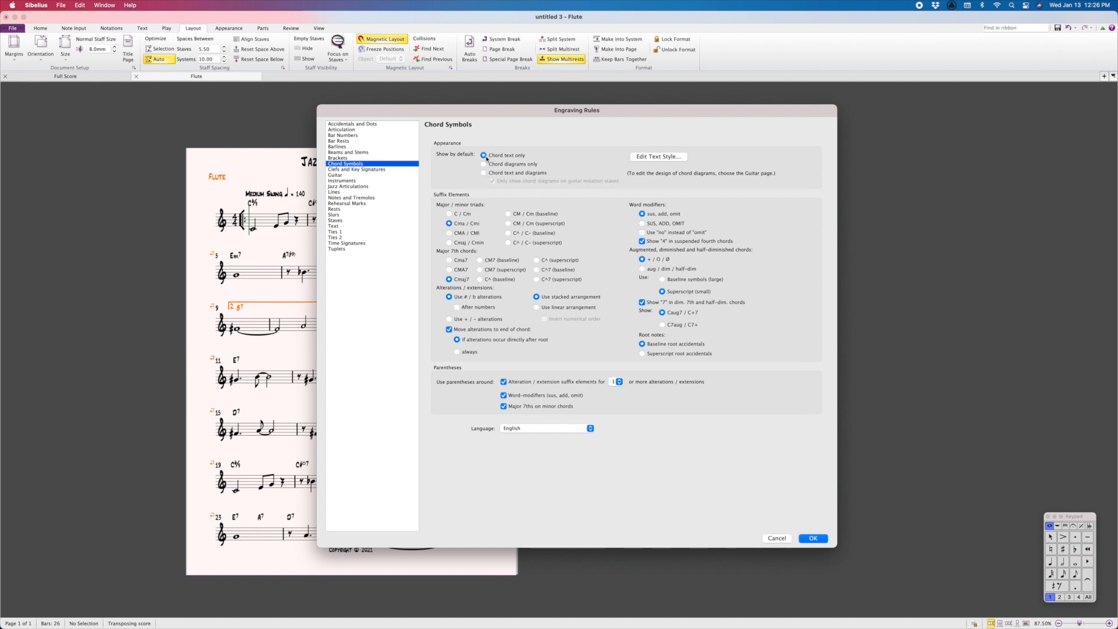
click(449, 260)
Disable the Allowed in staff articulation rule for the second through seventh articulation types.
click(341, 130)
click(521, 179)
click(542, 179)
click(563, 179)
click(584, 179)
click(606, 180)
click(627, 179)
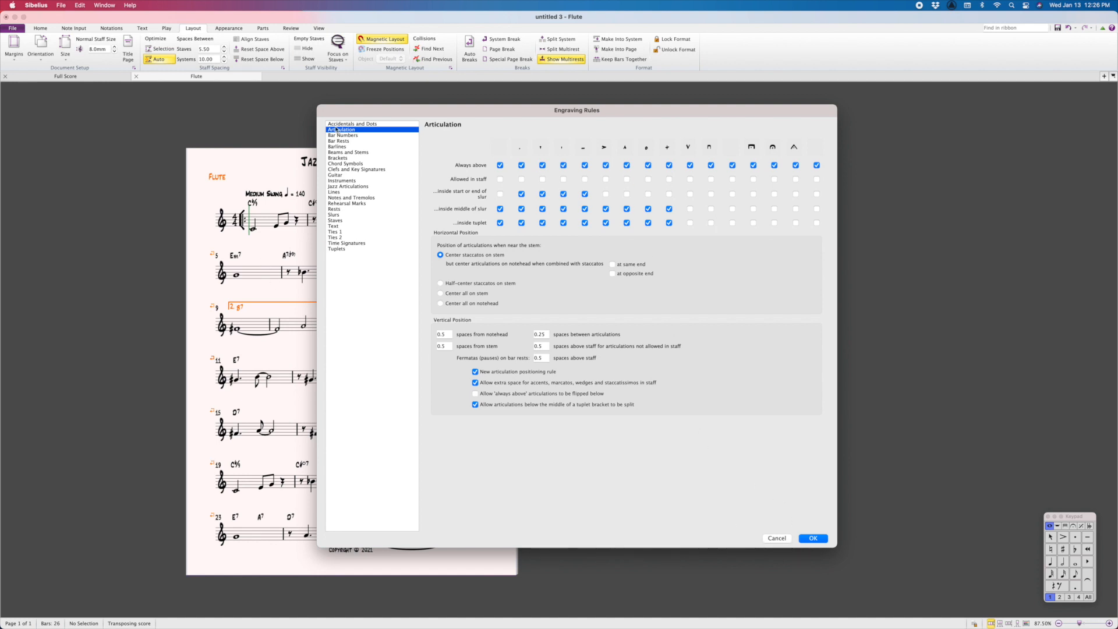
Set the Chord symbol text style's size in parts to 15 pt and apply the engraving rules.
click(344, 164)
click(659, 157)
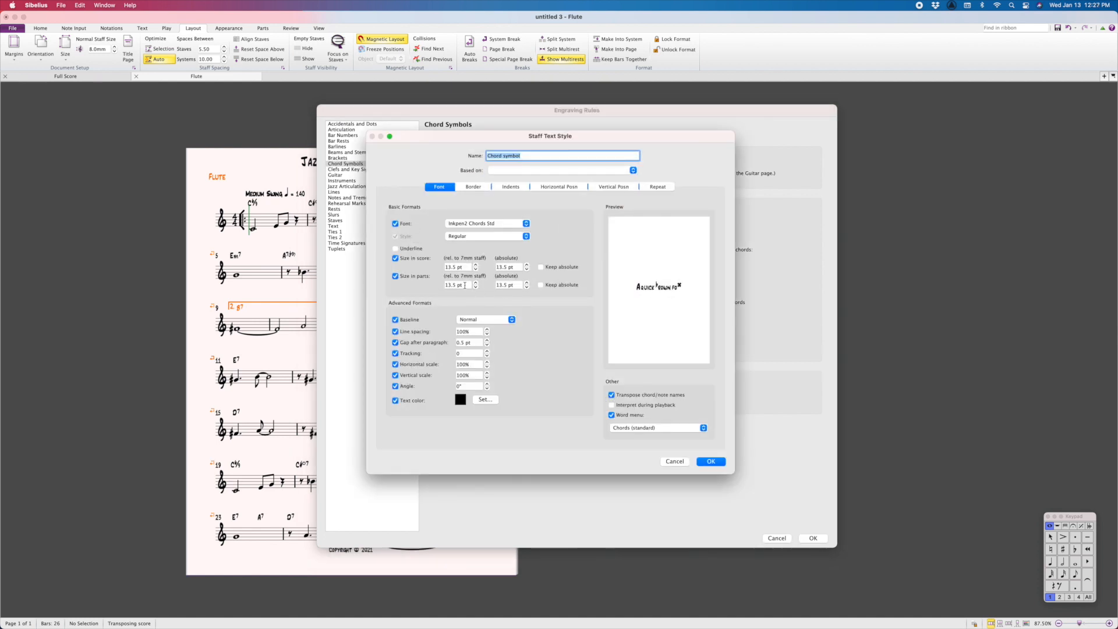
click(465, 285)
text(15)
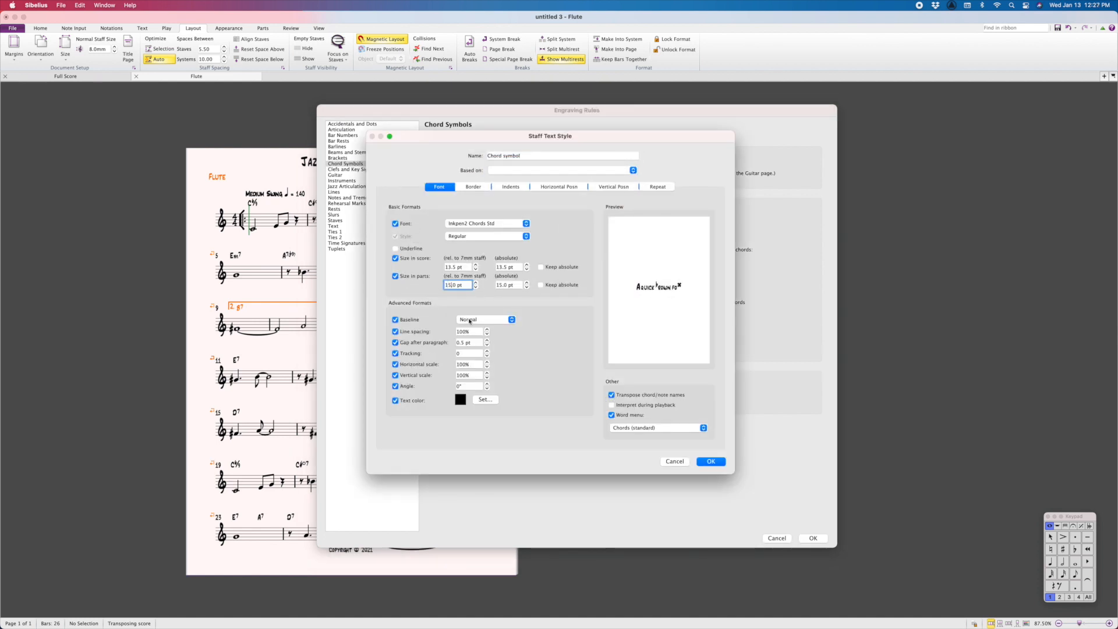
click(706, 461)
click(811, 537)
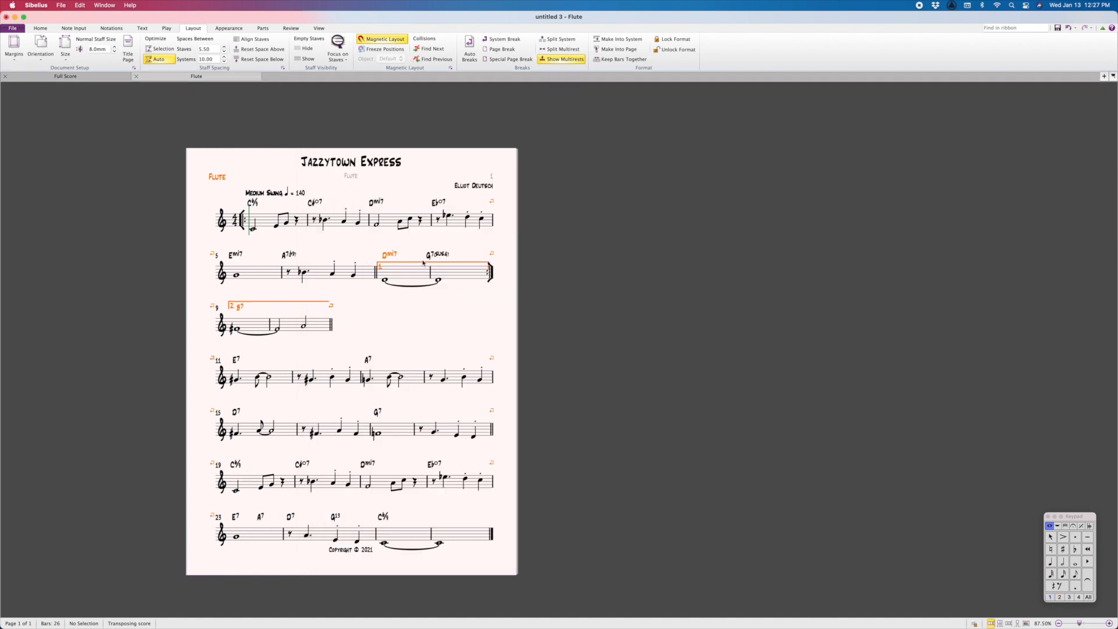
Reposition the Dmi7 chord symbol in bar 7 inside the flute part's first-ending bracket.
click(394, 257)
click(379, 341)
drag(380, 341, 434, 331)
In the full score, rename the Flute staff as Concert Pitch.
drag(400, 152, 400, 164)
key(w)
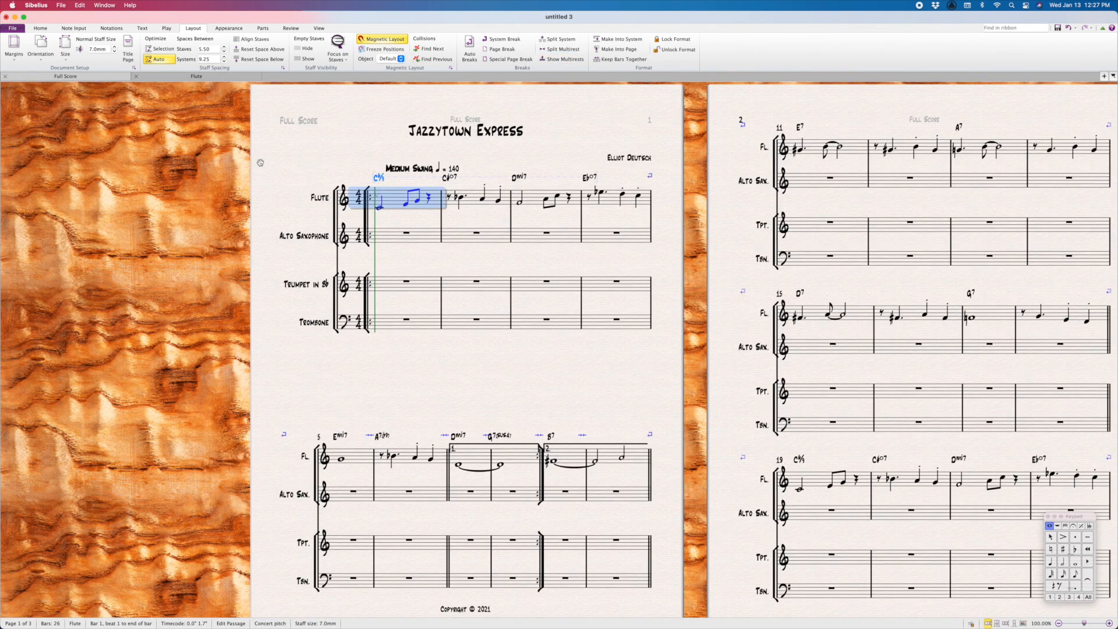
drag(252, 159, 271, 169)
double_click(341, 209)
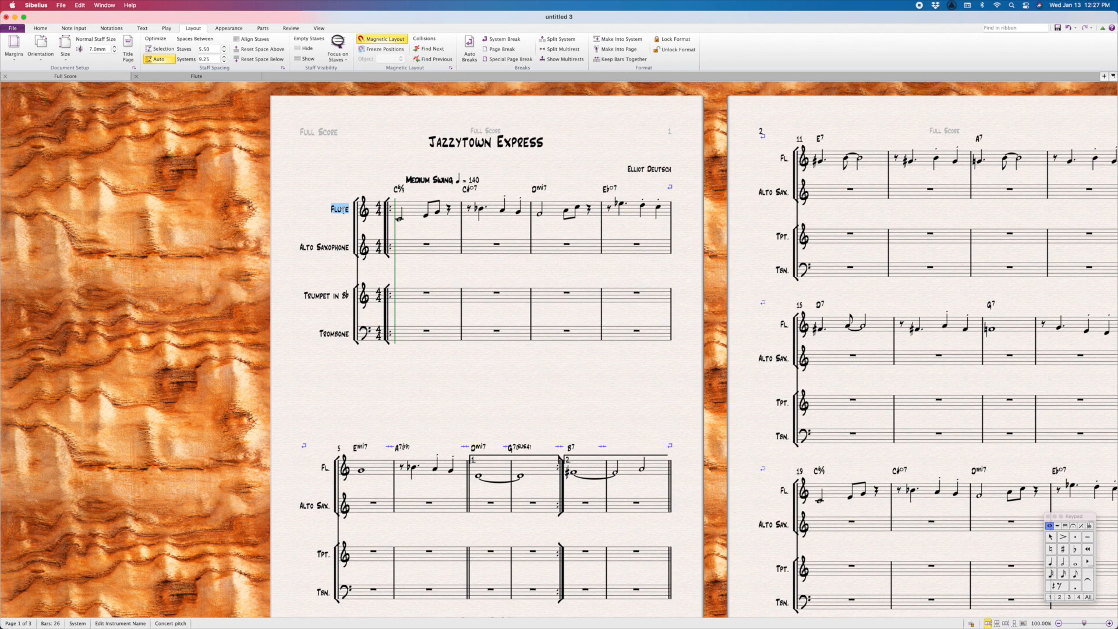
text(Concert Pitch)
key(Escape)
Rename the alto saxophone, trumpet and trombone staves as Eb Instruments, Bb Instruments and Bass Clef.
double_click(324, 247)
double_click(324, 248)
key(super+a)
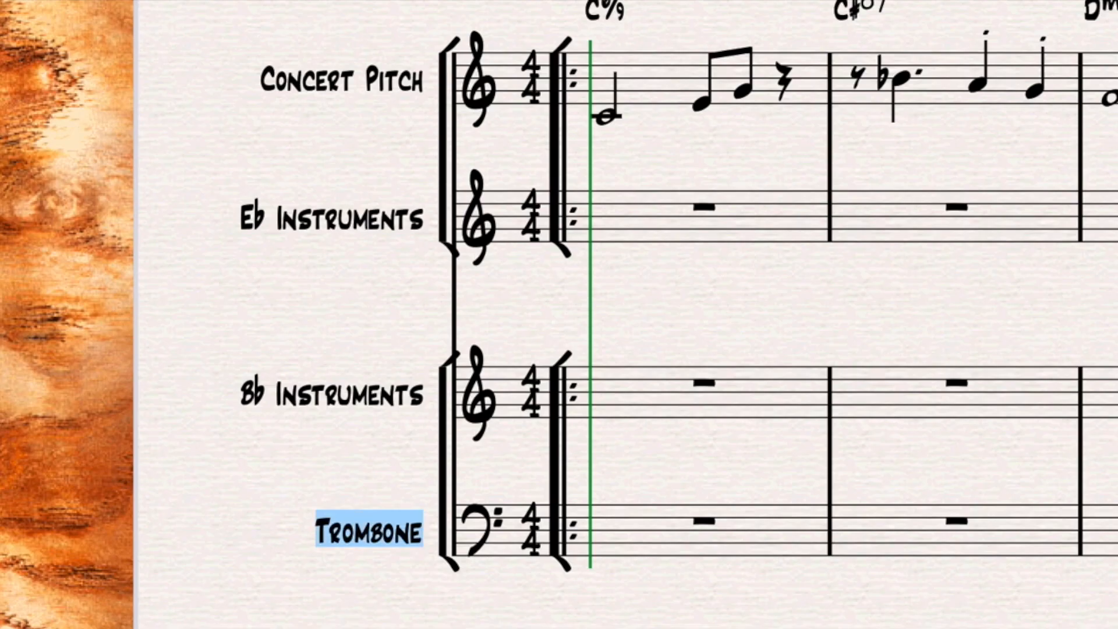
text(Bass Claf)
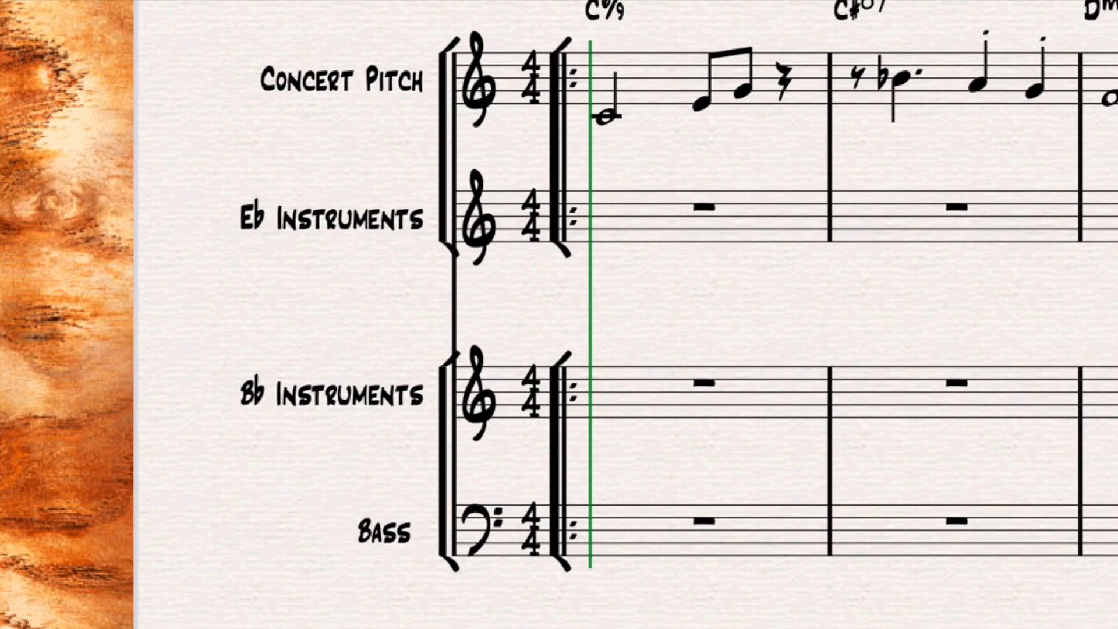
key(BackSpace)
key(BackSpace)
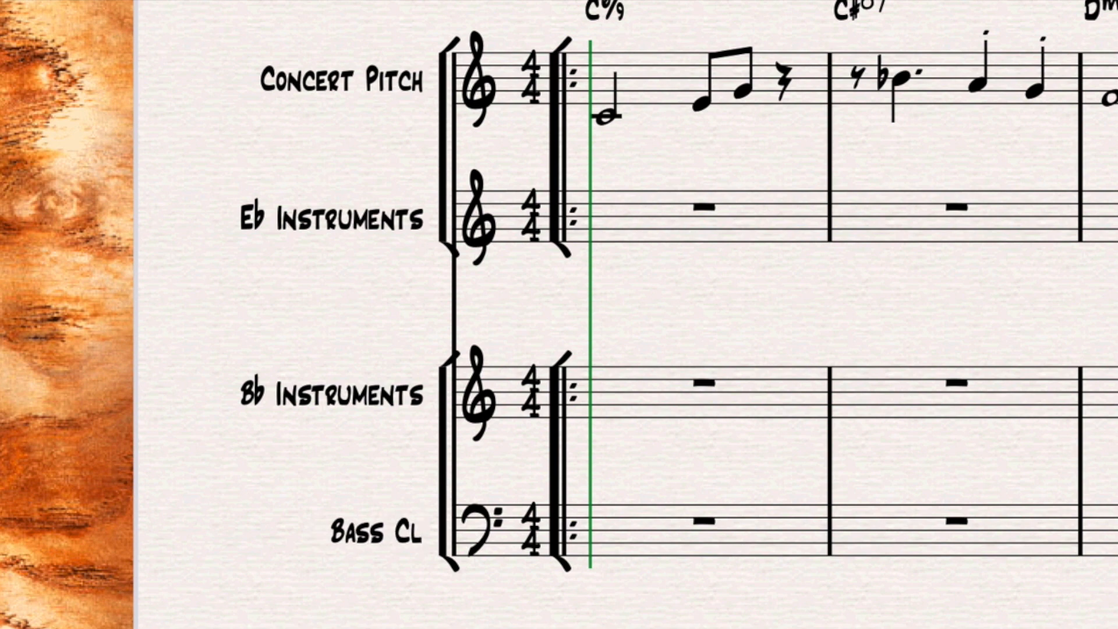
text(ef)
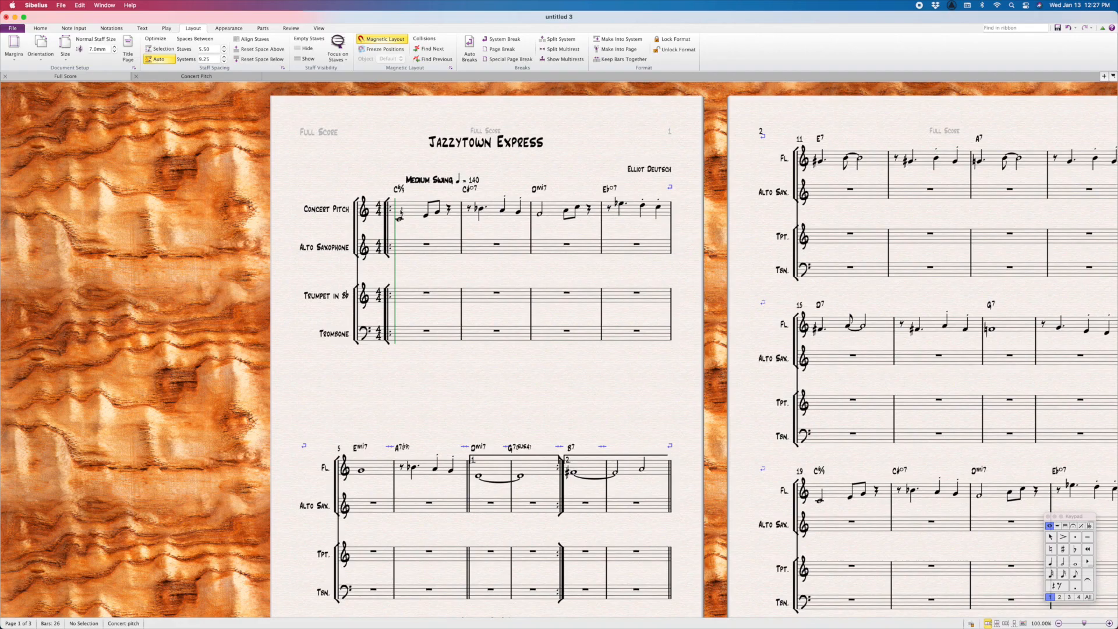
Copy the entire Concert Pitch staff to the Eb, Bb and Bass Clef staves, and lower the Bass Clef music one octave.
click(415, 212)
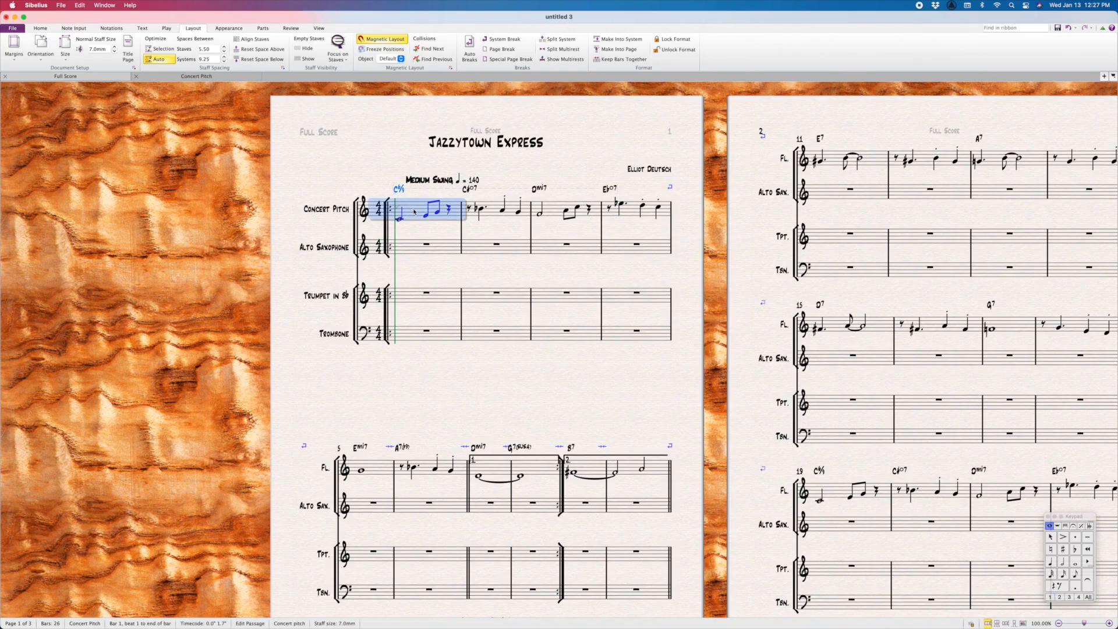
key(super+alt+grave)
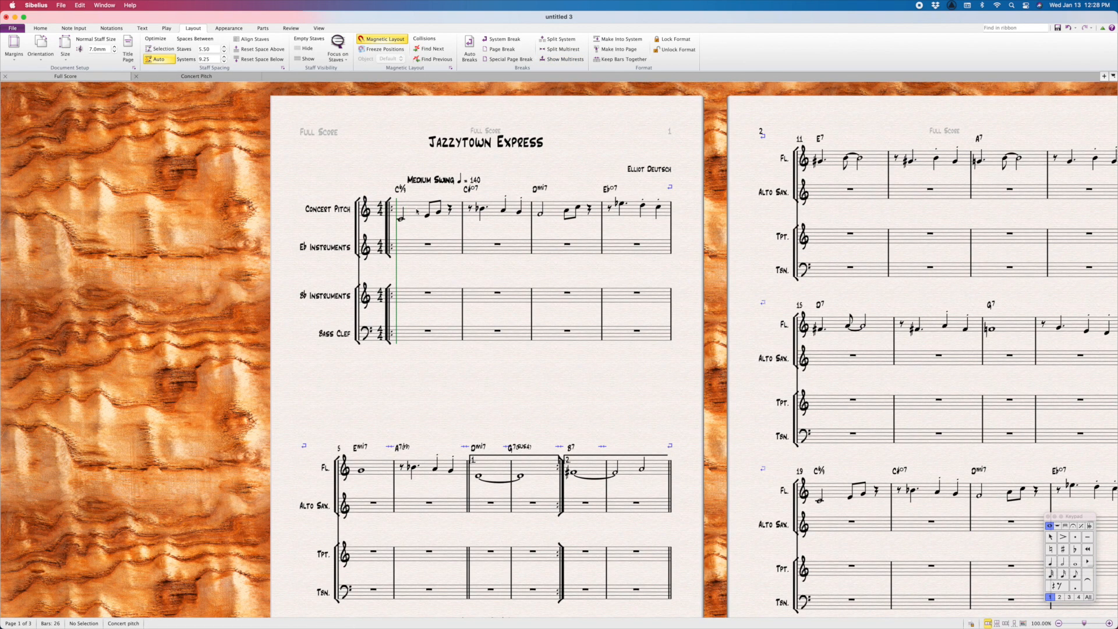
triple_click(412, 211)
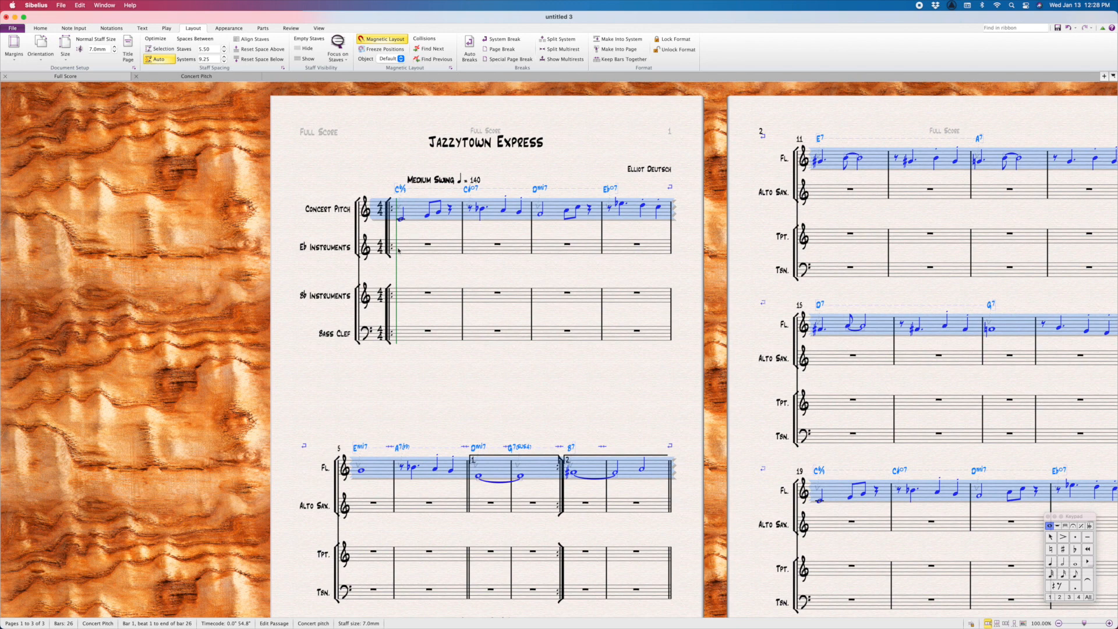
alt+click(401, 299)
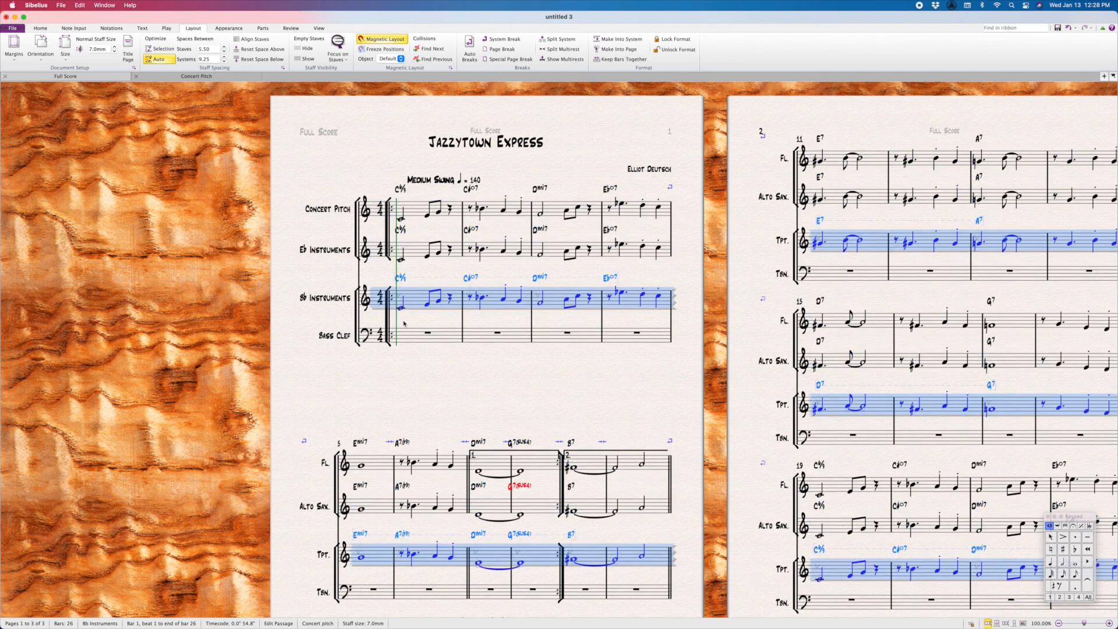
alt+click(403, 341)
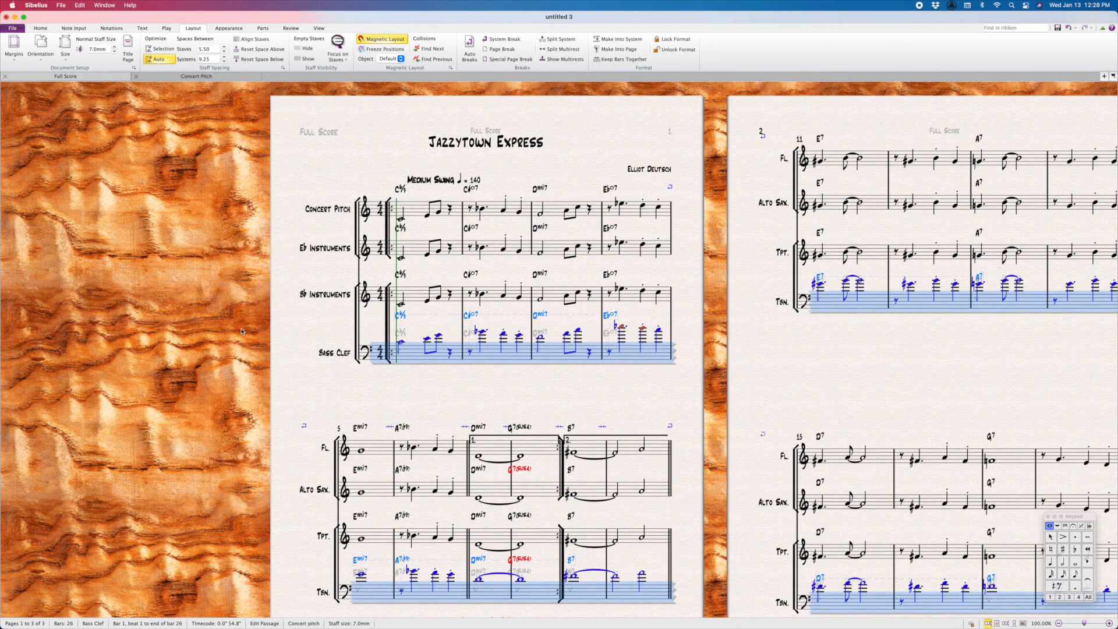
key(super+Down)
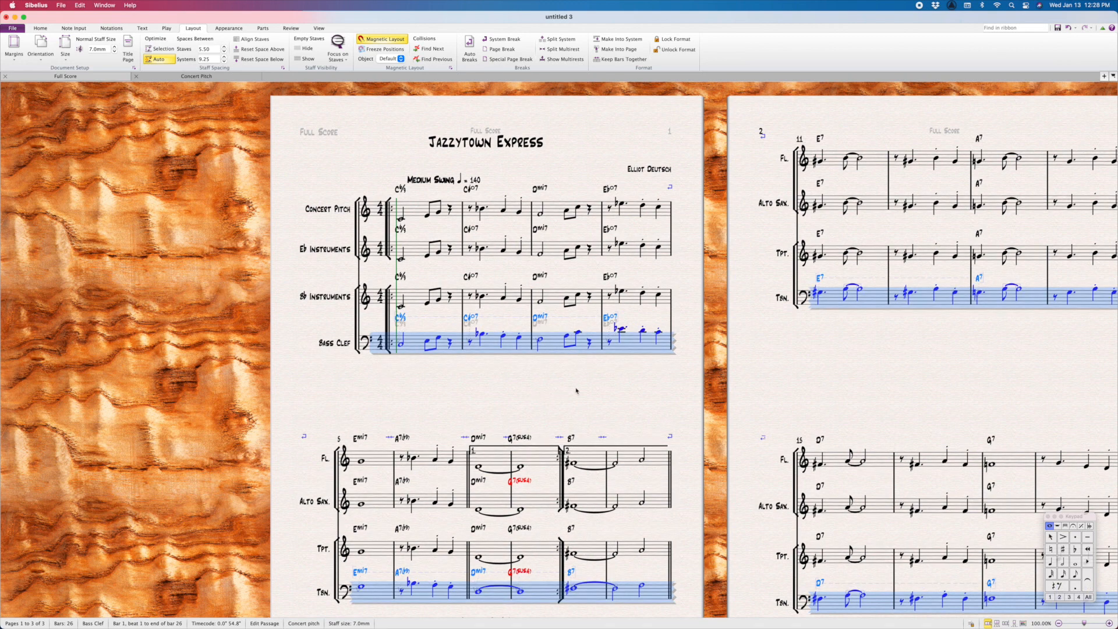
key(Escape)
Copy the Concert Pitch part's layout to the Eb Instruments, Bb Instruments and Bass Clef parts.
click(411, 212)
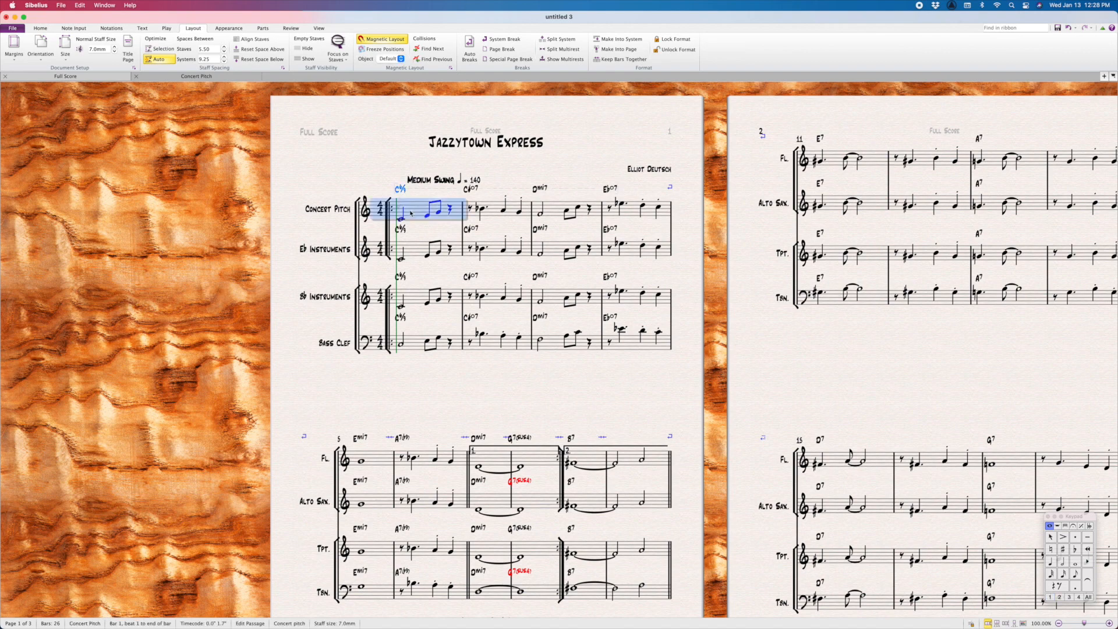
key(w)
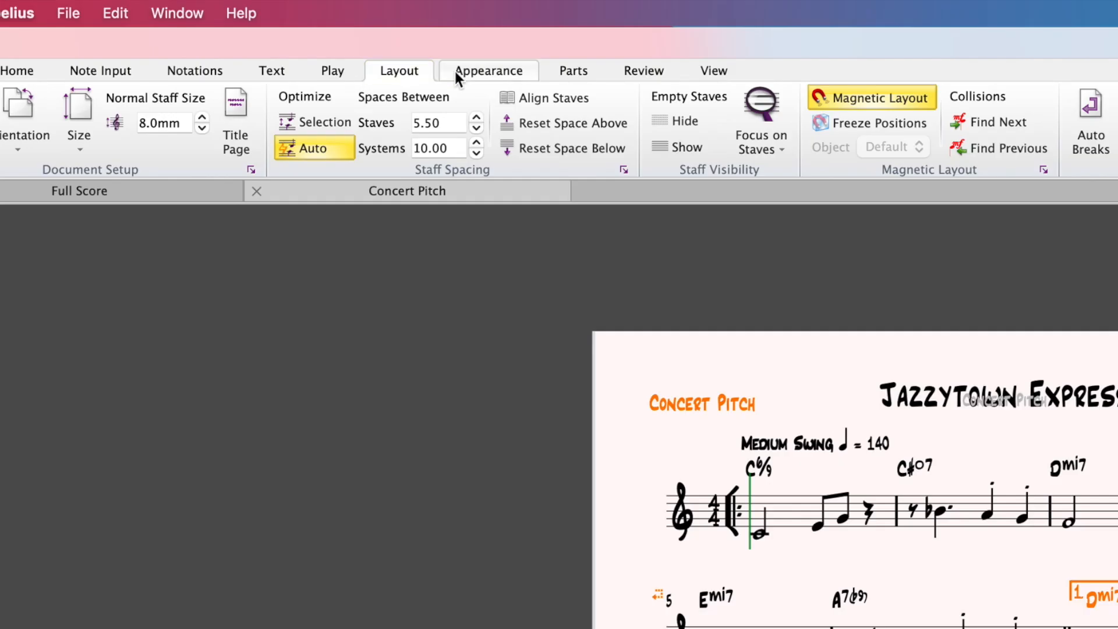
click(578, 74)
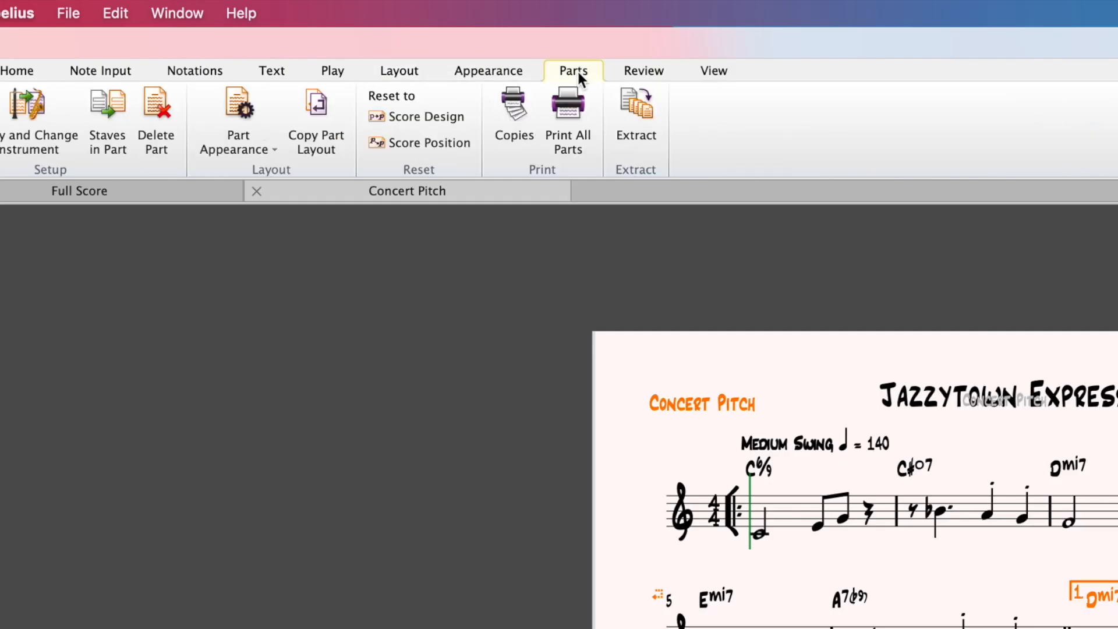
click(330, 143)
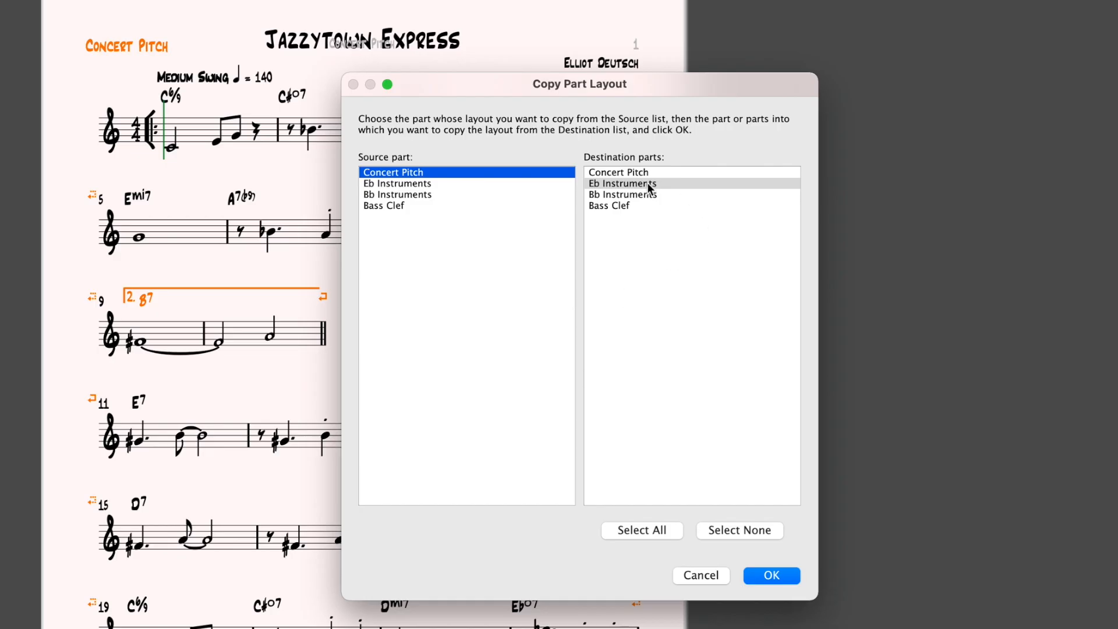
drag(646, 181, 634, 211)
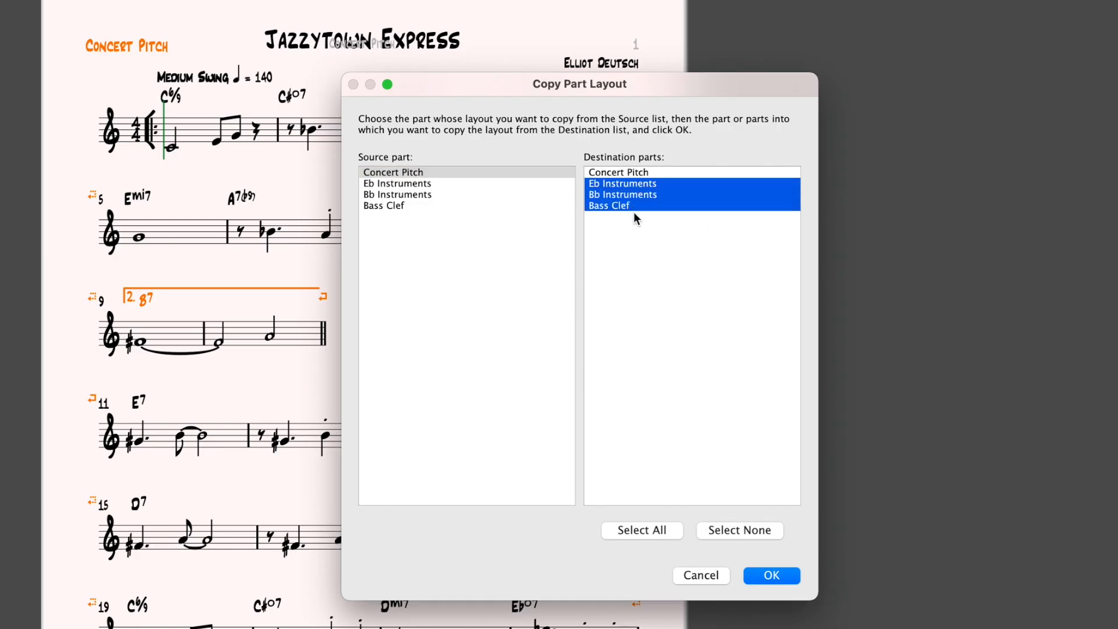
click(761, 576)
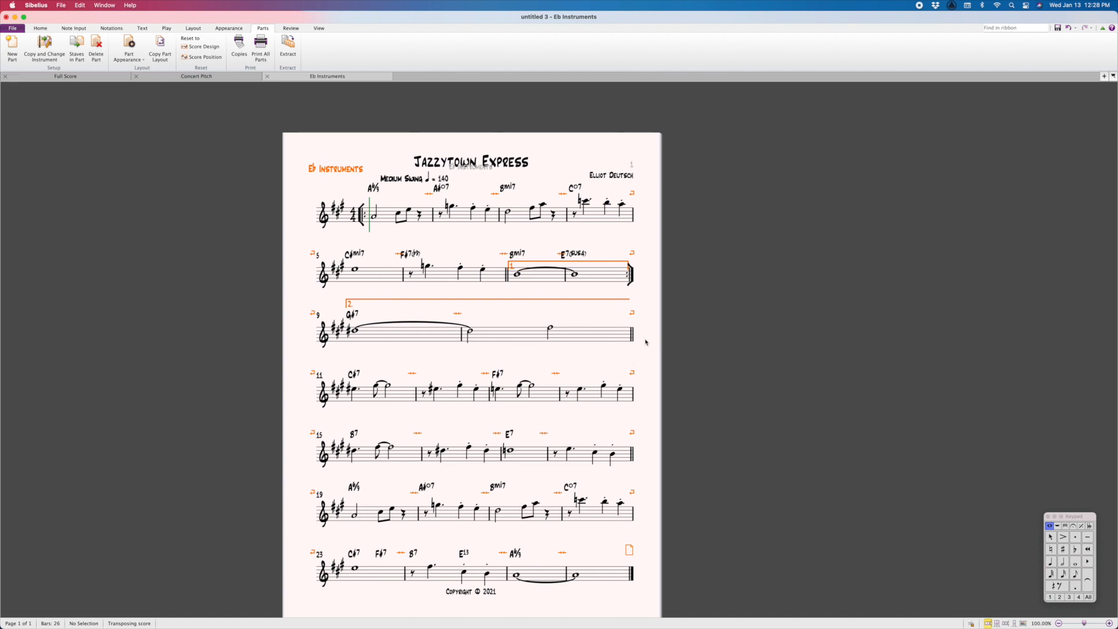
Shorten the Eb part's third system to about mid-page and shift the Bmi7 and G#7 chord symbols right of the ending numbers.
drag(632, 334, 478, 334)
drag(518, 254, 522, 255)
drag(352, 316, 362, 316)
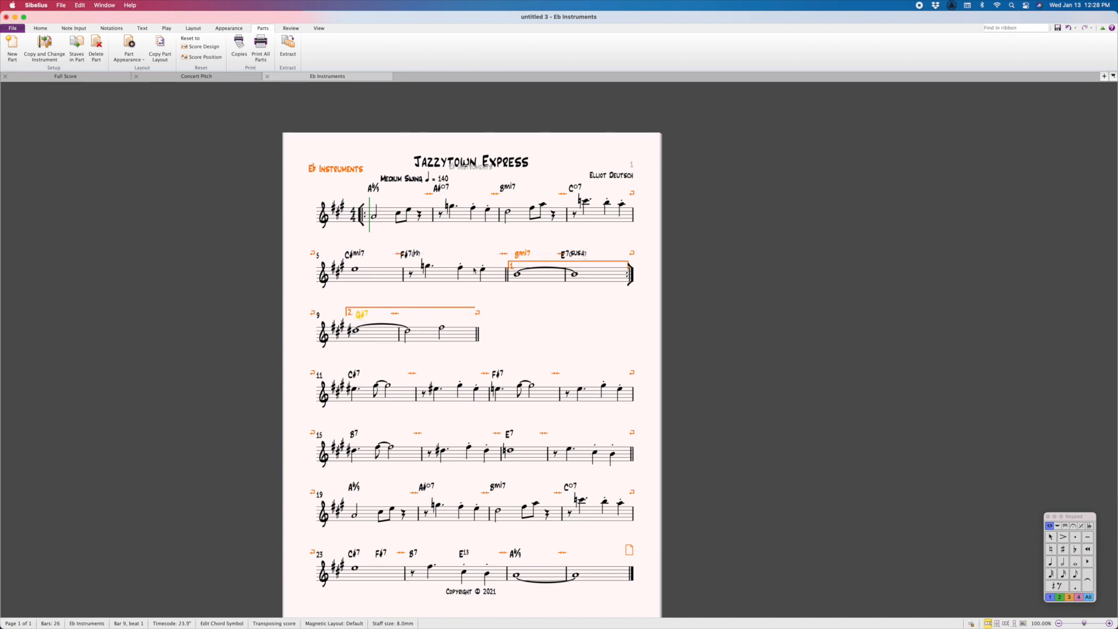
Move the Eb part's Medium Swing tempo marking left over bar 1 and adjust bar 4's Co7 symbol, comparing with the Concert Pitch part.
click(406, 180)
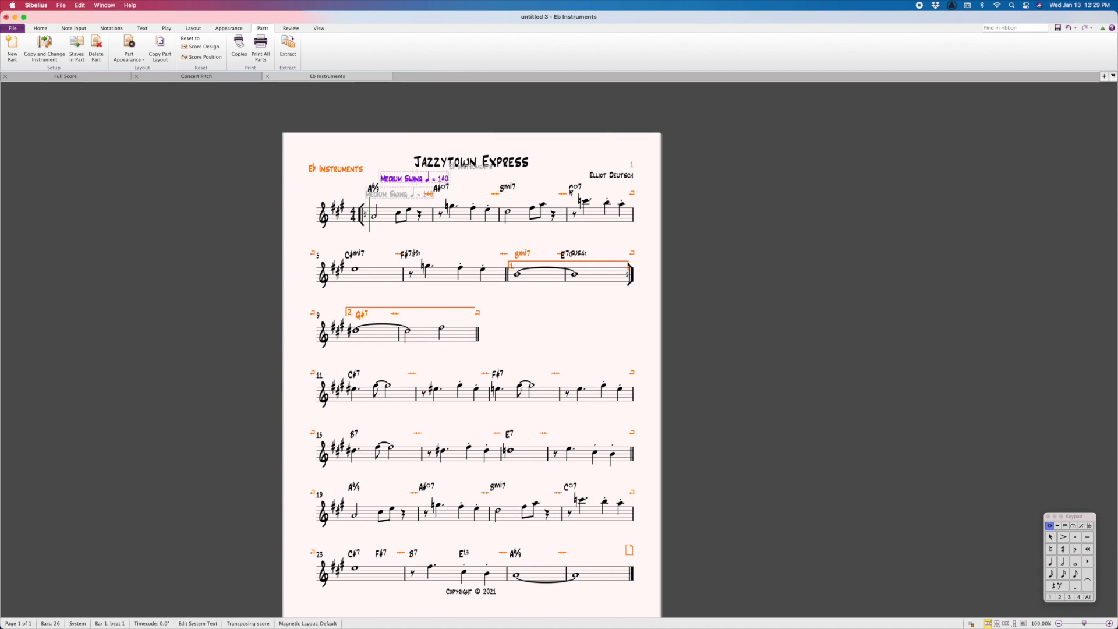
click(216, 77)
click(336, 80)
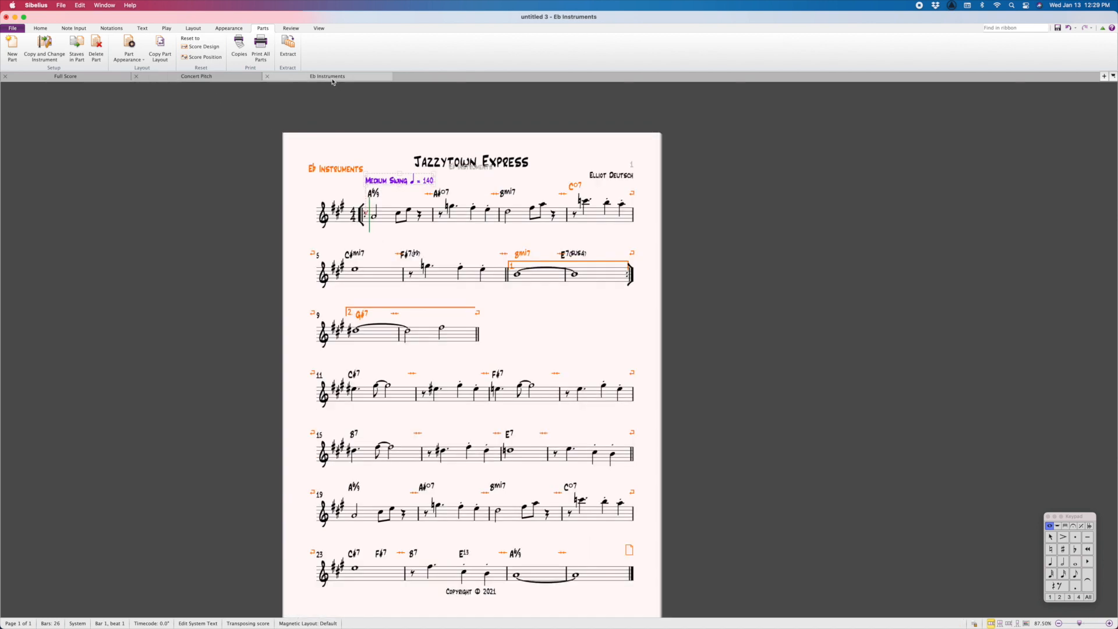